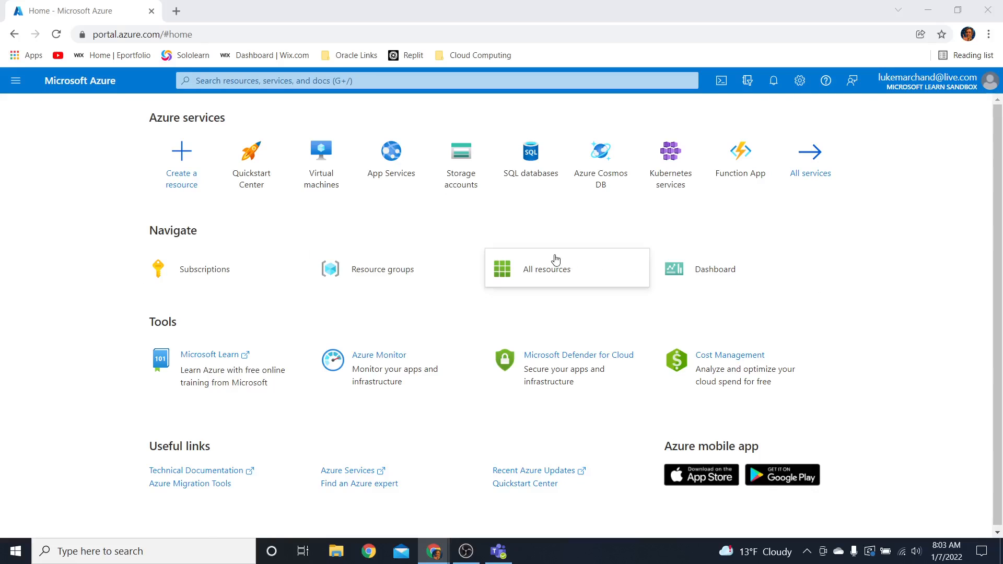
{"action": "scroll", "coordinate": [547, 263], "scroll_direction": "down", "scroll_amount": 1}
{"action": "scroll", "coordinate": [547, 263], "scroll_direction": "up", "scroll_amount": 1}
{"action": "left_click", "coordinate": [952, 242]}
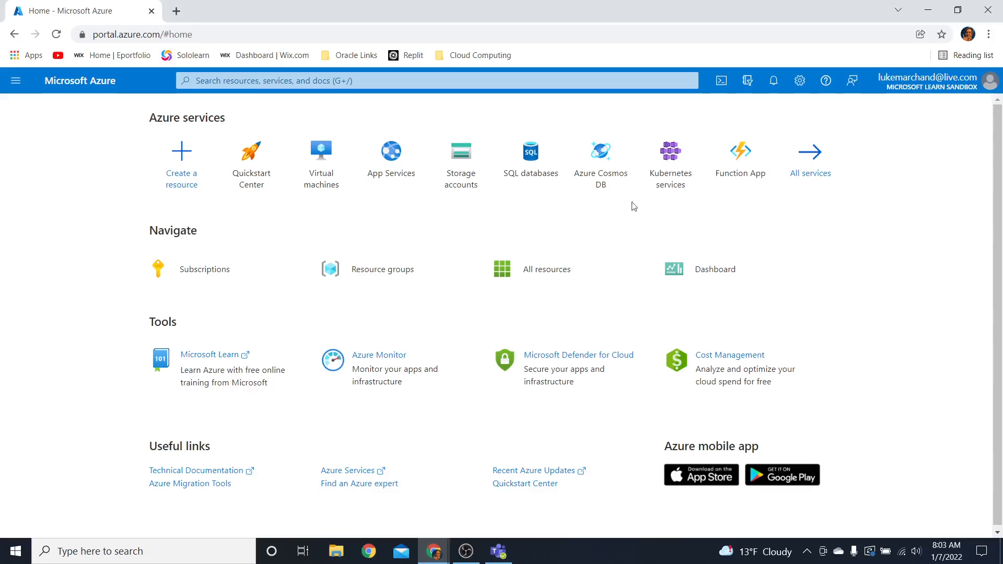
Start creating a new SQL Database resource
{"action": "left_click", "coordinate": [180, 179]}
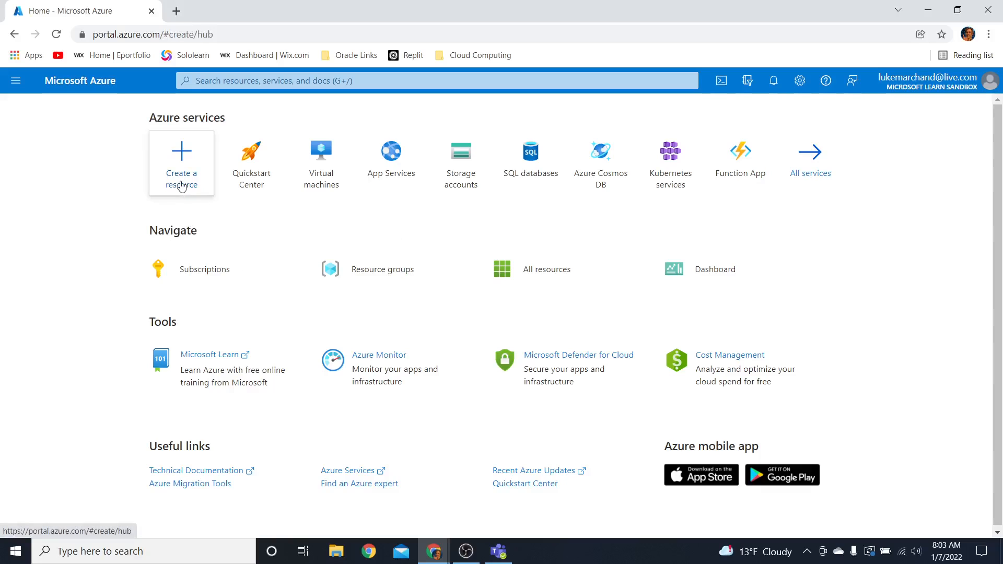
{"action": "scroll", "coordinate": [340, 360], "scroll_direction": "down", "scroll_amount": 2}
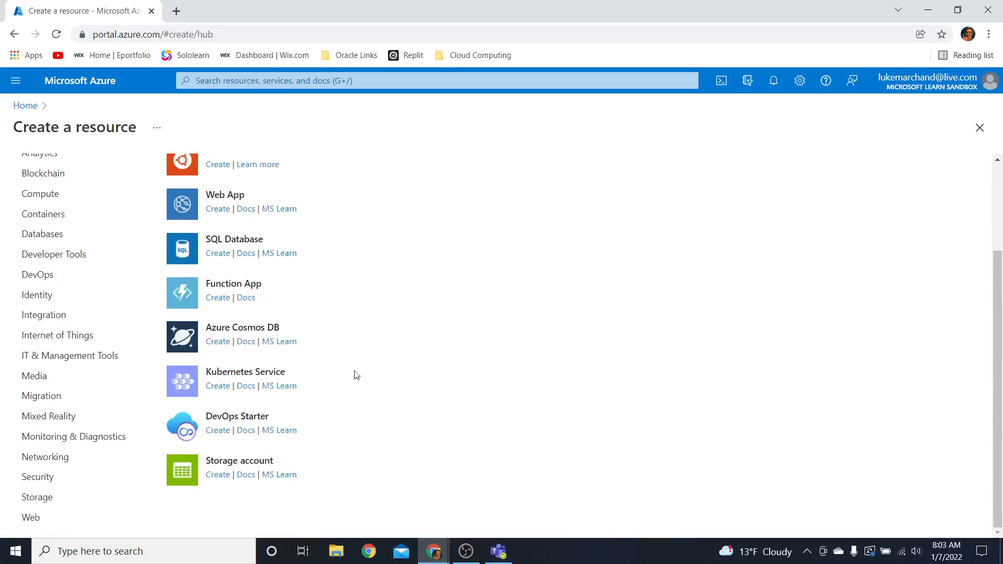
{"action": "left_click", "coordinate": [215, 254]}
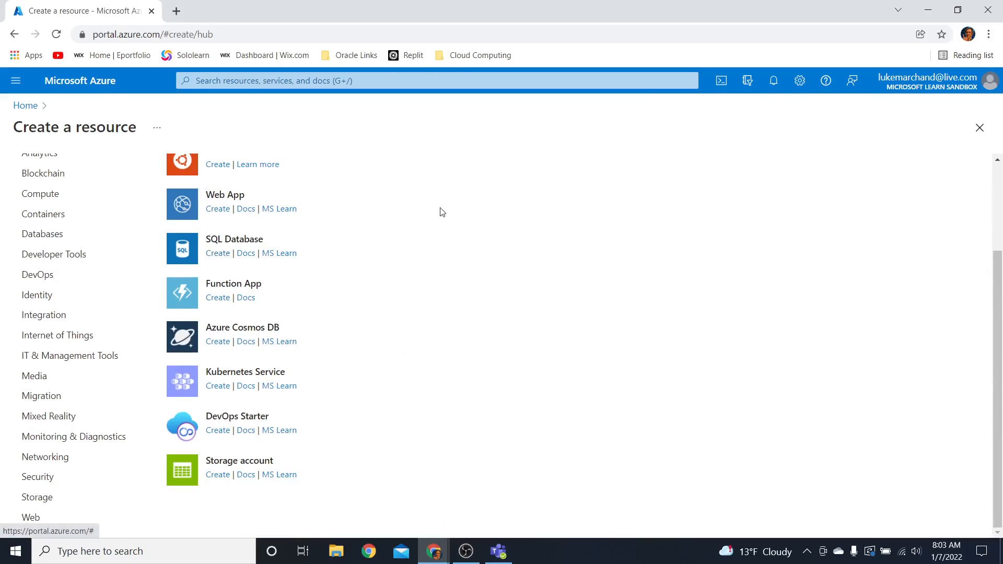
Assign the database to resource group learn-a91929d3-baed-4284-b205-944065bf5145 and name it db1
{"action": "scroll", "coordinate": [470, 234], "scroll_direction": "down", "scroll_amount": 2}
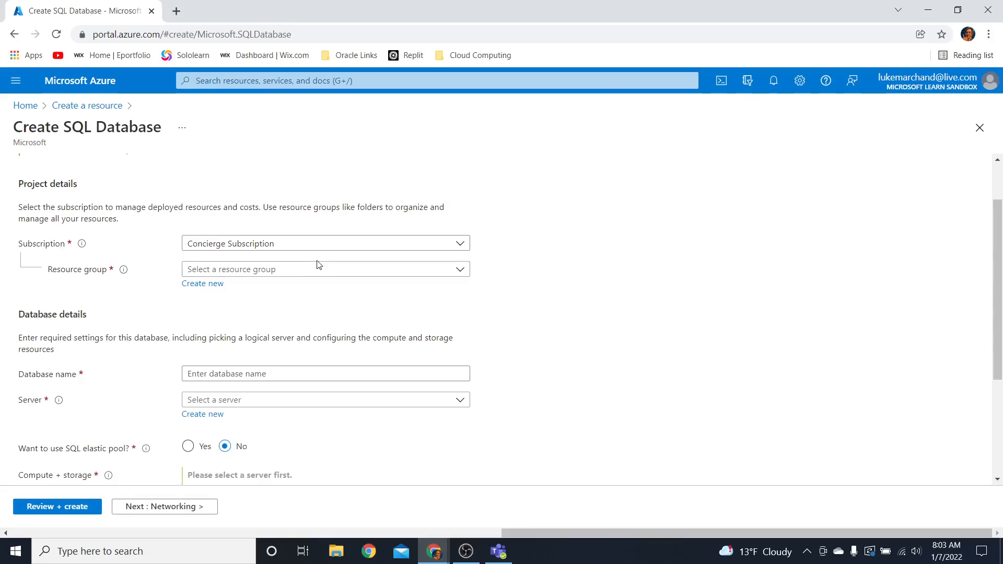
{"action": "left_click", "coordinate": [347, 266]}
{"action": "left_click", "coordinate": [325, 314]}
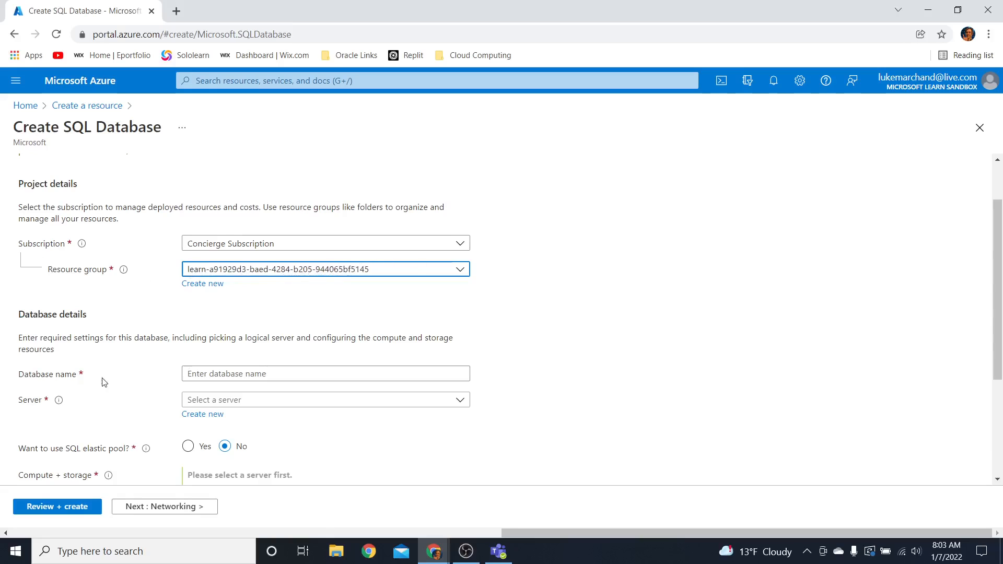
{"action": "scroll", "coordinate": [366, 338], "scroll_direction": "down", "scroll_amount": 2}
{"action": "scroll", "coordinate": [366, 338], "scroll_direction": "up", "scroll_amount": 2}
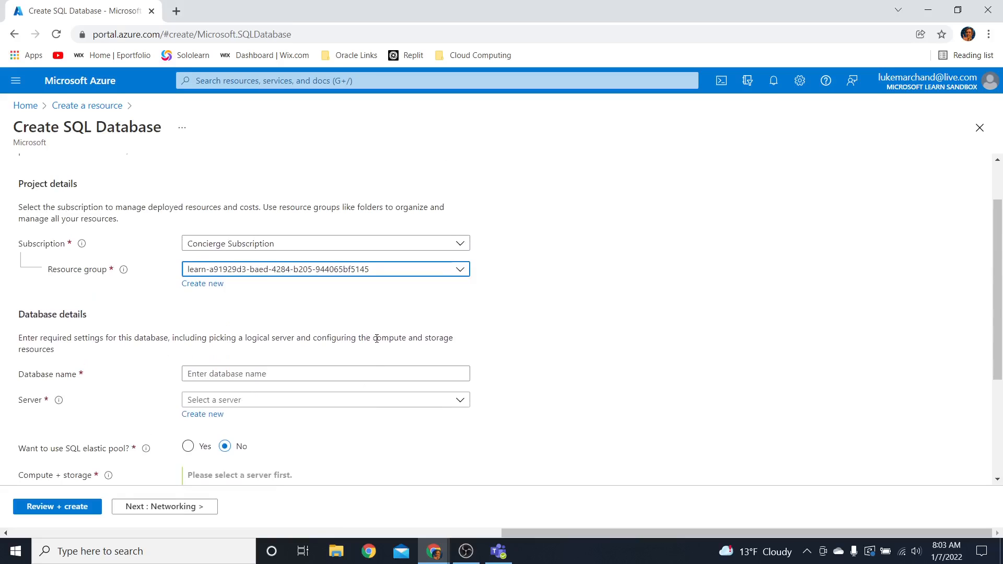
{"action": "left_click", "coordinate": [318, 379]}
{"action": "type", "text": "db1"}
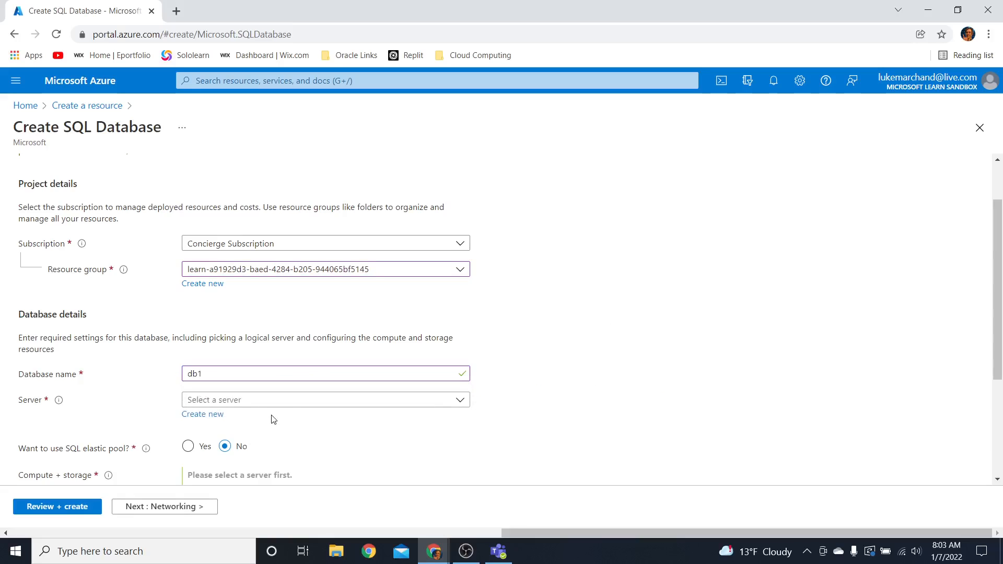
Start a new server for the database and name it sqlserver12lm
{"action": "left_click", "coordinate": [289, 405]}
{"action": "left_click", "coordinate": [308, 402]}
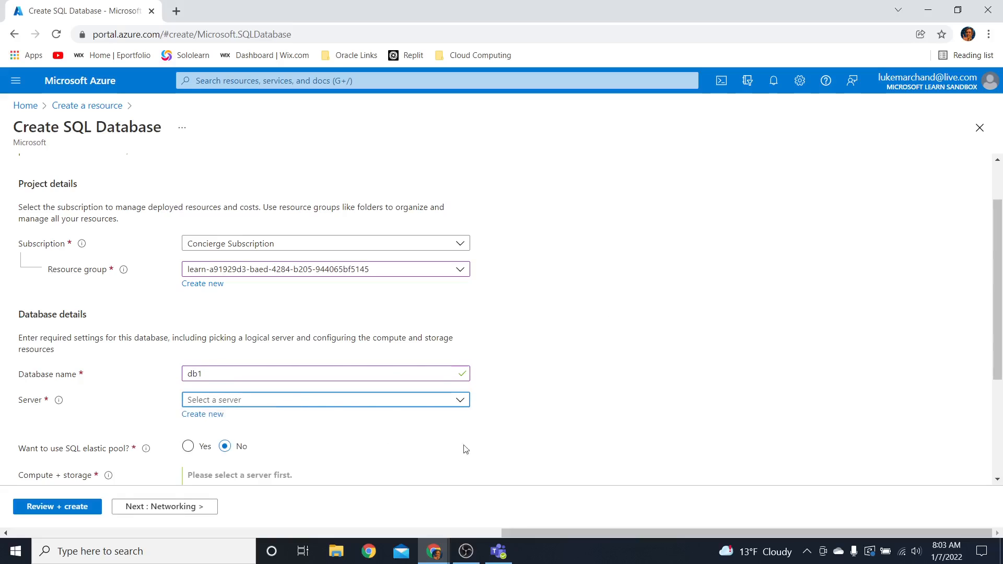
{"action": "left_click", "coordinate": [202, 414]}
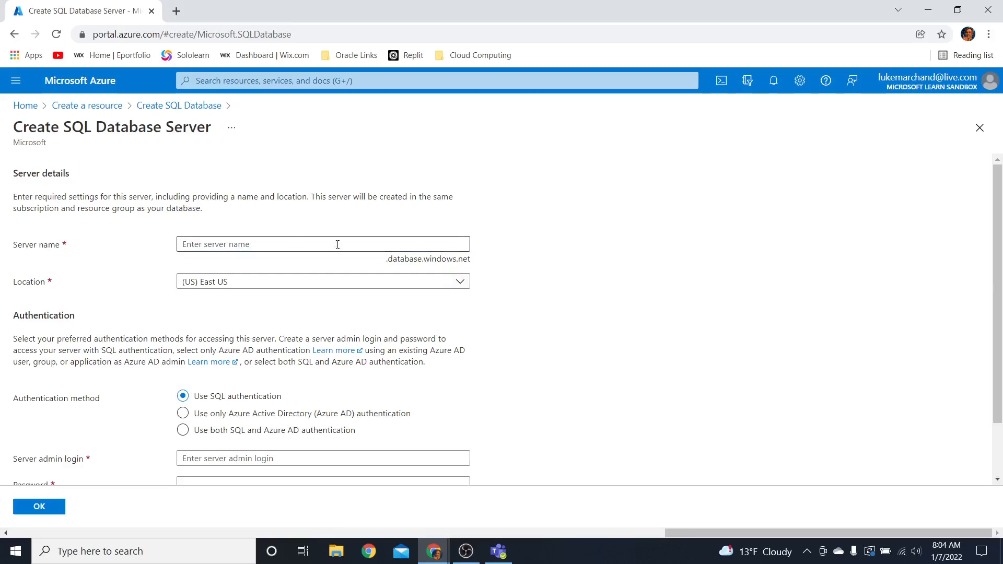
{"action": "left_click", "coordinate": [275, 237]}
{"action": "type", "text": "s"}
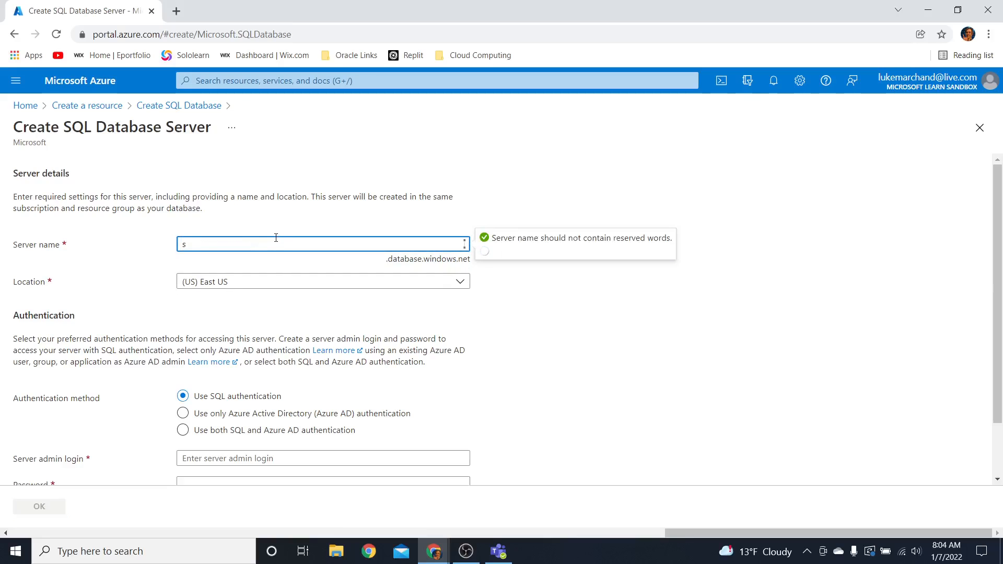
{"action": "type", "text": "ql"}
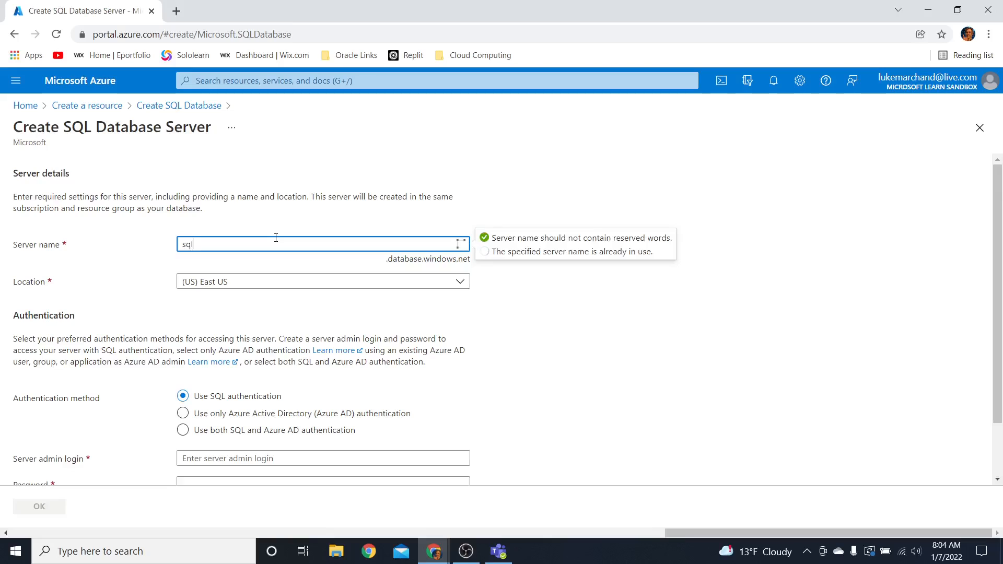
{"action": "type", "text": "server"}
{"action": "type", "text": "12lm"}
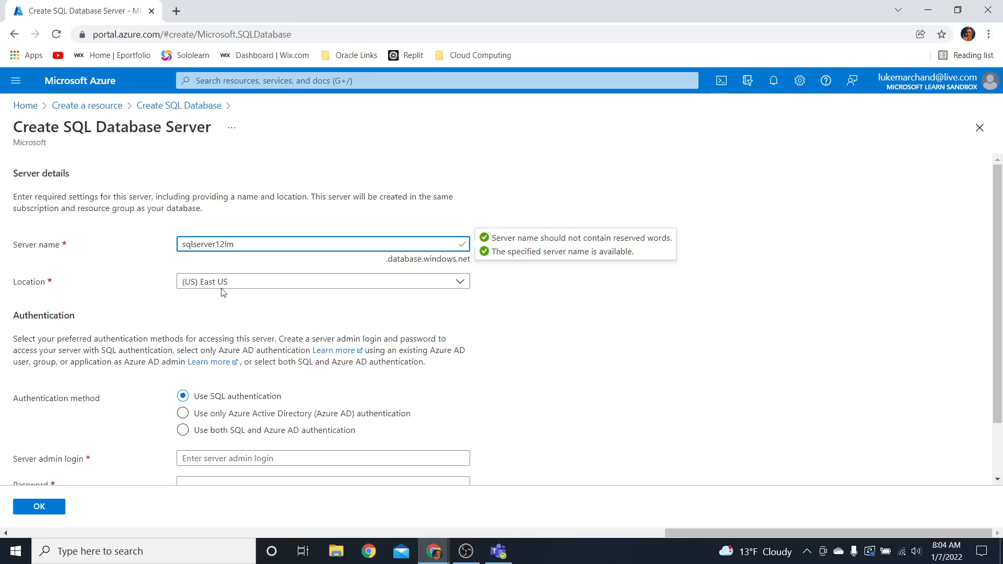
Set the server admin login to sqluser, enter and confirm the admin password, and accept the new server
{"action": "scroll", "coordinate": [593, 340], "scroll_direction": "down", "scroll_amount": 1}
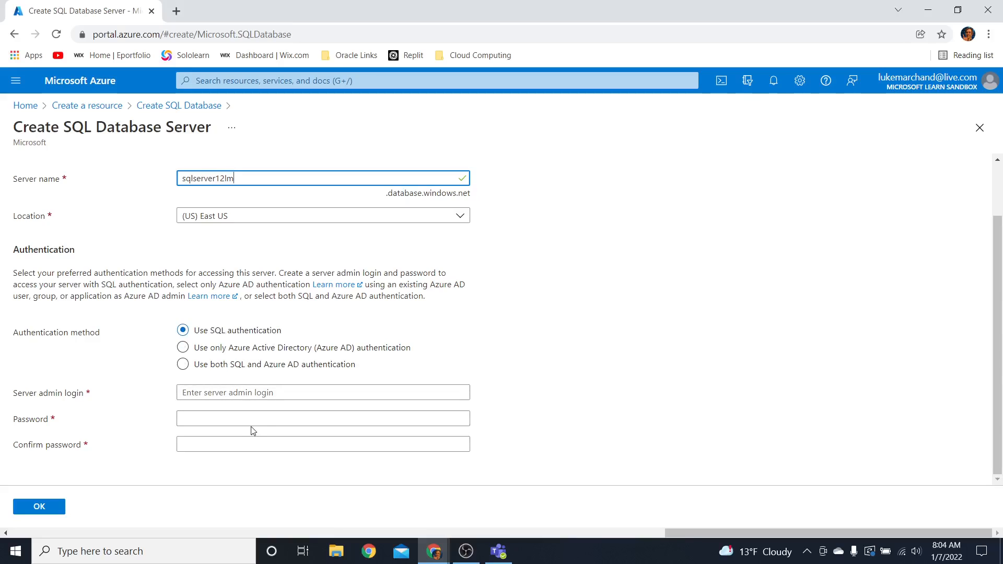
{"action": "left_click", "coordinate": [227, 393]}
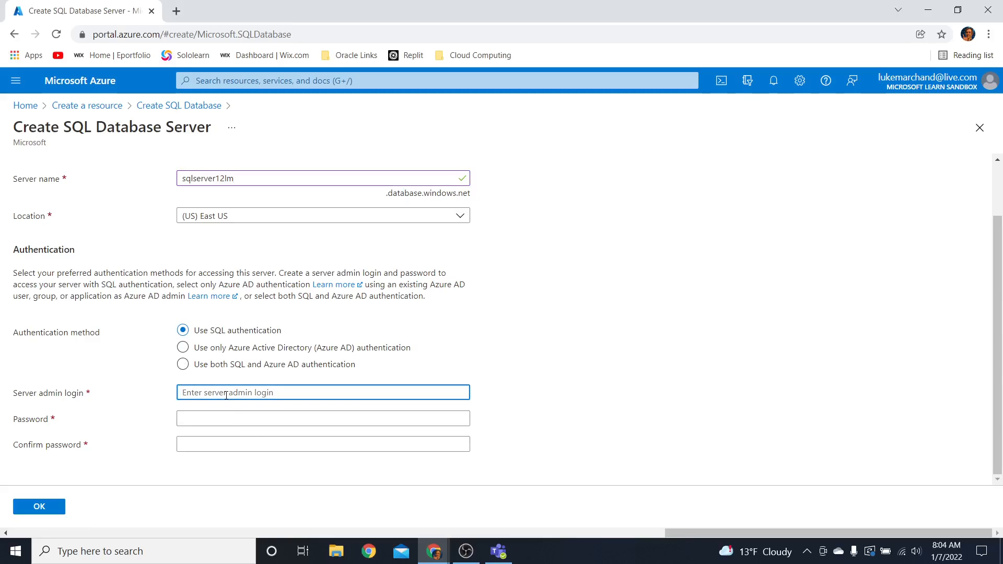
{"action": "type", "text": "sqluser"}
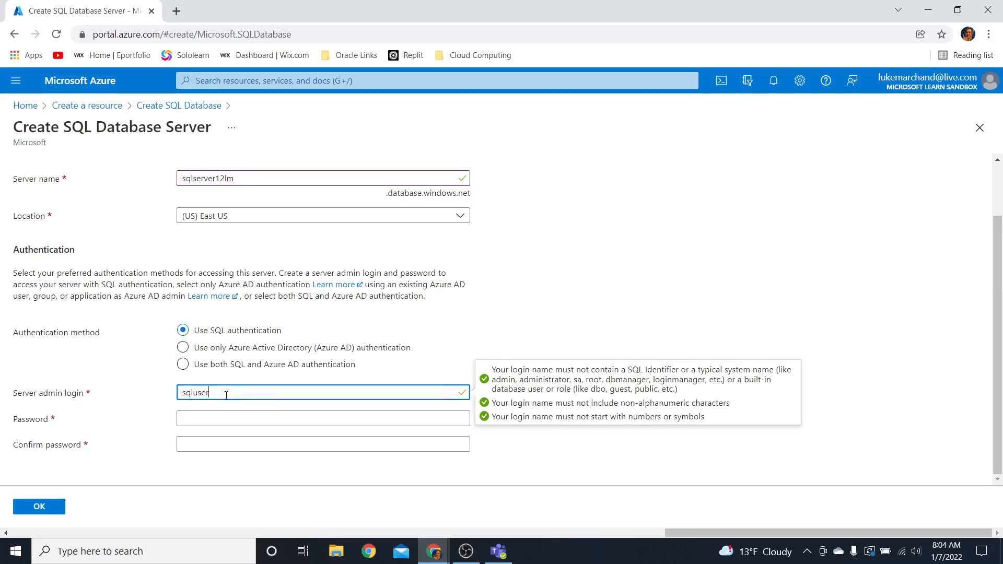
{"action": "left_click", "coordinate": [213, 418]}
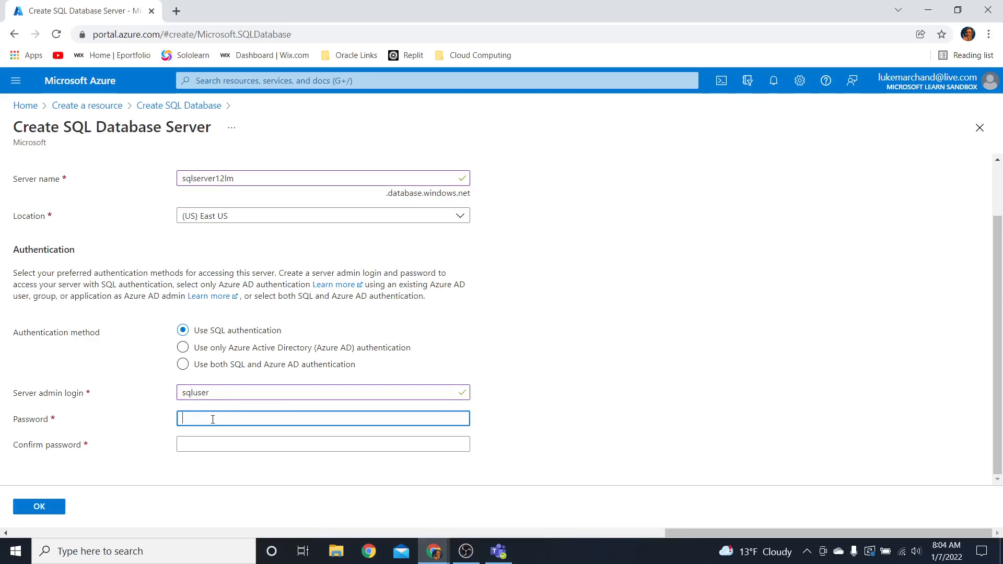
{"action": "type", "text": "P"}
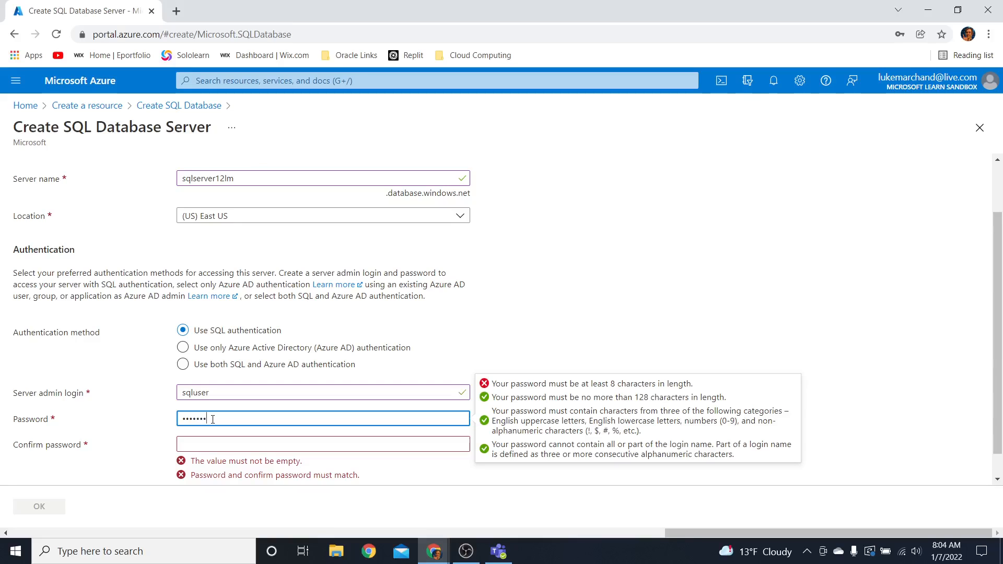
{"action": "type", "text": "d1"}
{"action": "left_click", "coordinate": [225, 439]}
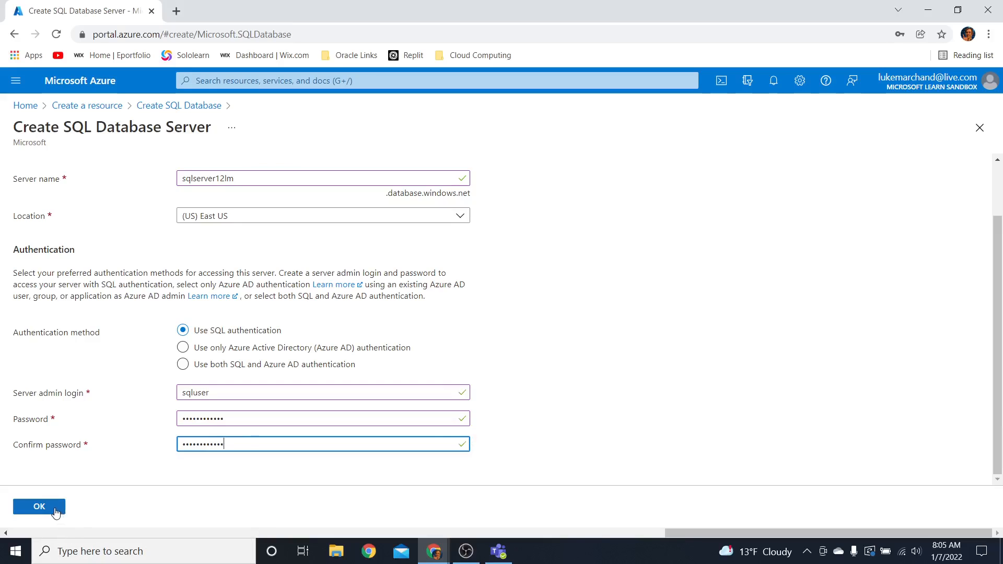
{"action": "left_click", "coordinate": [56, 512]}
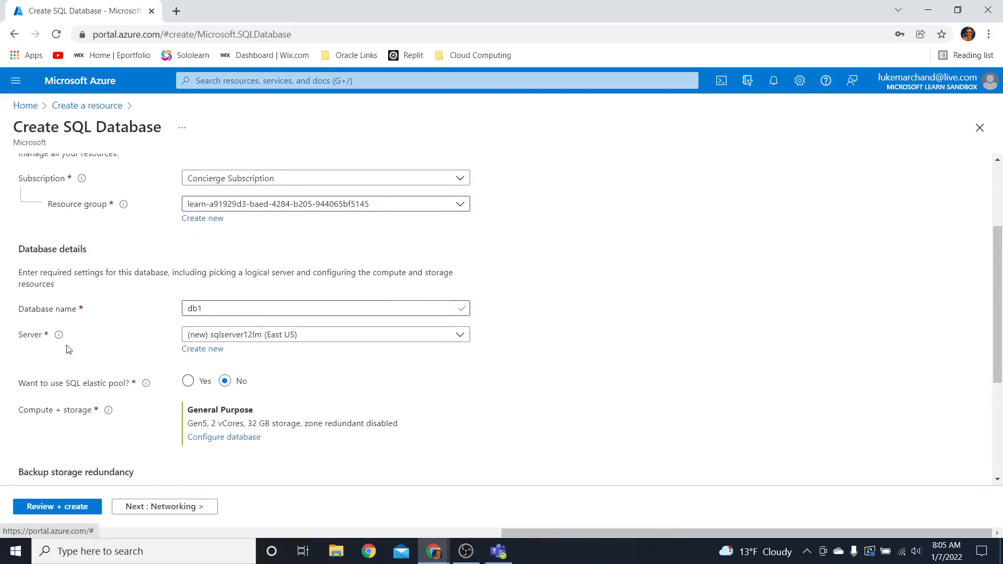
Review the database's server selection, compute and storage configuration, and backup storage redundancy
{"action": "left_click", "coordinate": [353, 339]}
{"action": "left_click", "coordinate": [353, 340]}
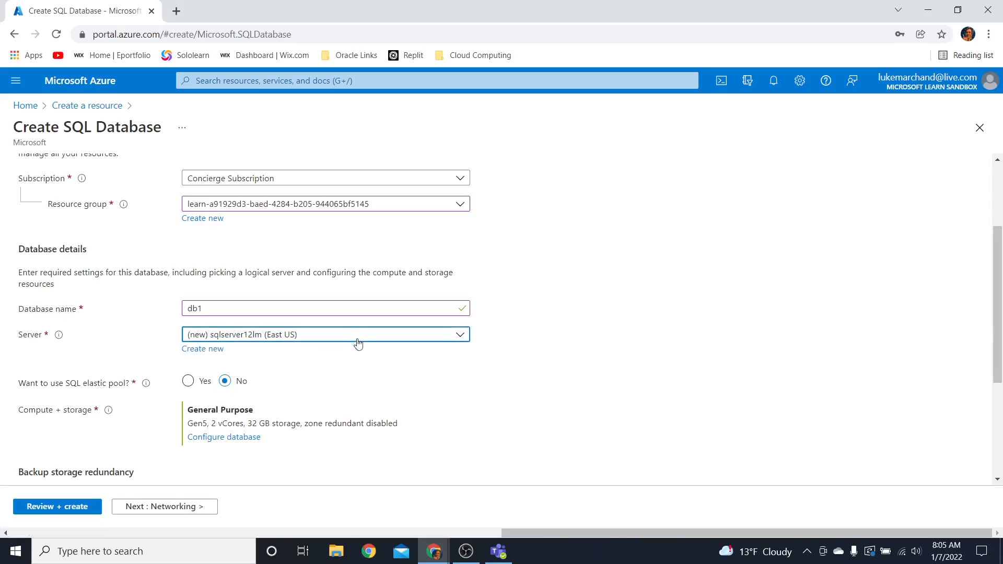
{"action": "scroll", "coordinate": [472, 353], "scroll_direction": "down", "scroll_amount": 3}
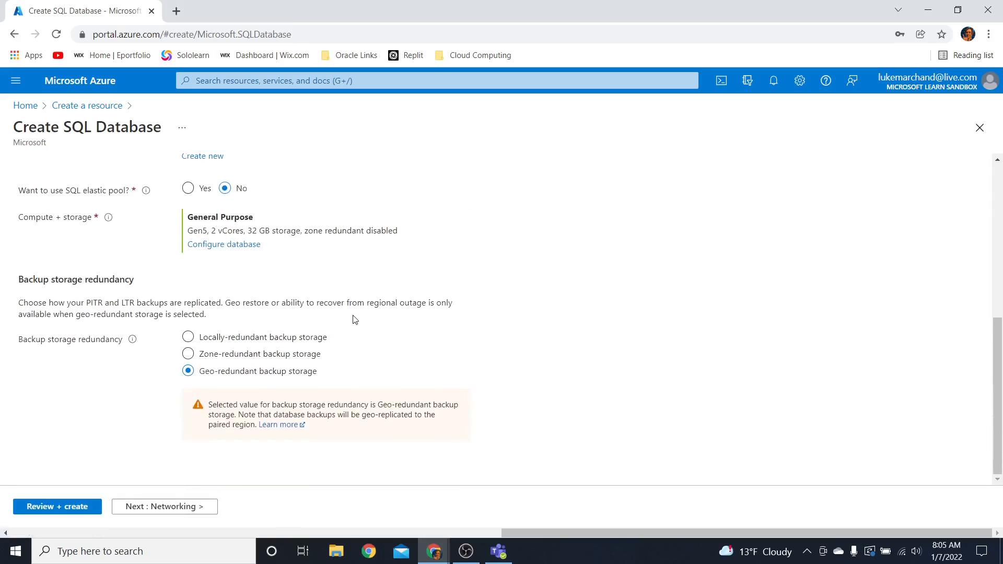
{"action": "scroll", "coordinate": [358, 322], "scroll_direction": "up", "scroll_amount": 3}
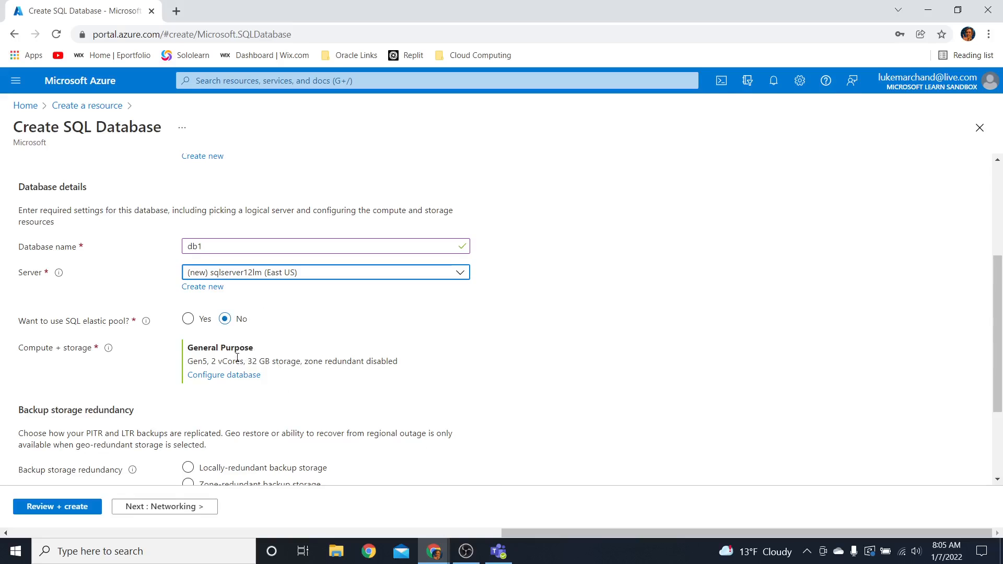
{"action": "scroll", "coordinate": [238, 357], "scroll_direction": "down", "scroll_amount": 3}
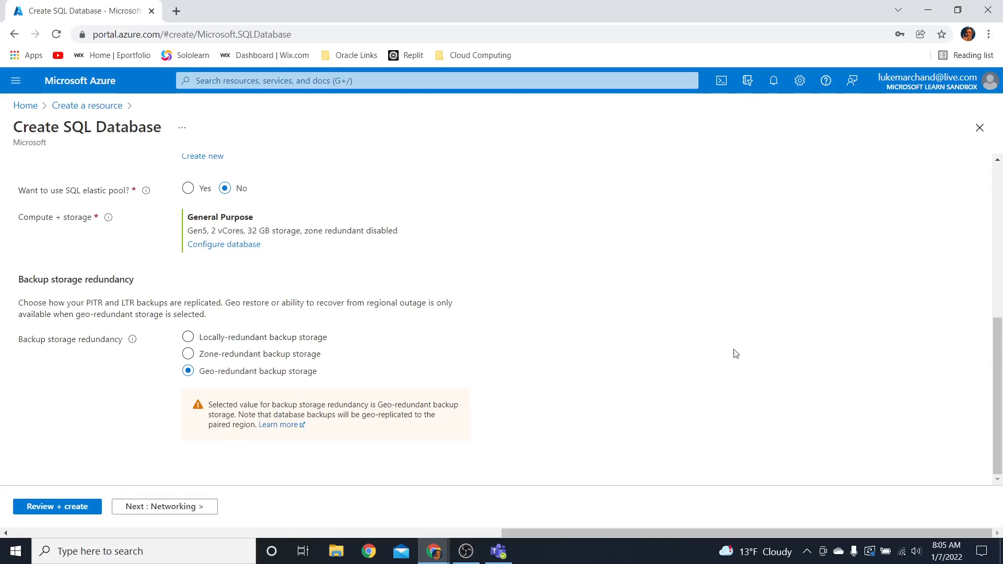
{"action": "scroll", "coordinate": [486, 311], "scroll_direction": "up", "scroll_amount": 6}
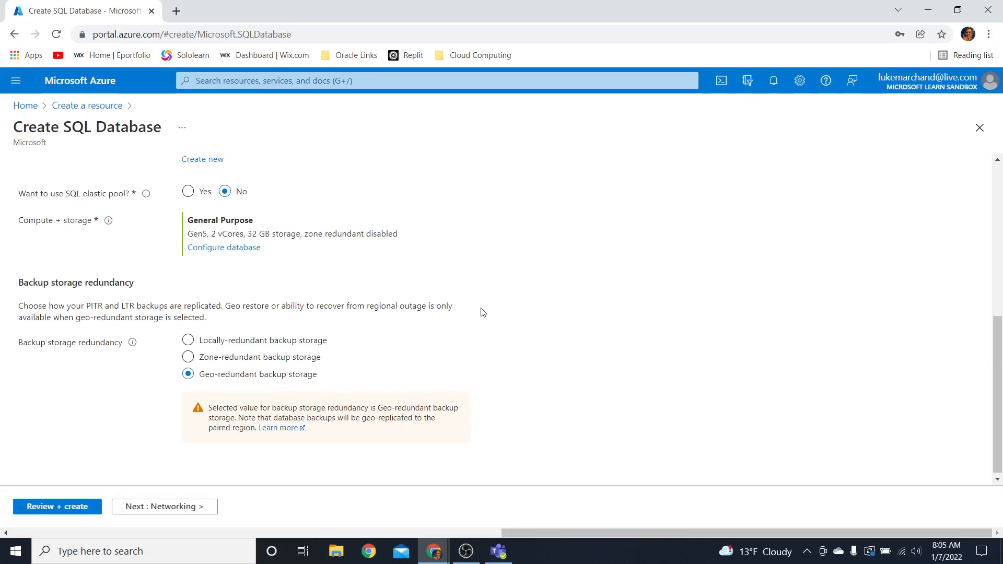
Set the server's network connectivity method to Public endpoint and review the firewall, connection policy and encryption settings
{"action": "left_click", "coordinate": [148, 507]}
{"action": "scroll", "coordinate": [366, 347], "scroll_direction": "down", "scroll_amount": 2}
{"action": "scroll", "coordinate": [372, 342], "scroll_direction": "up", "scroll_amount": 2}
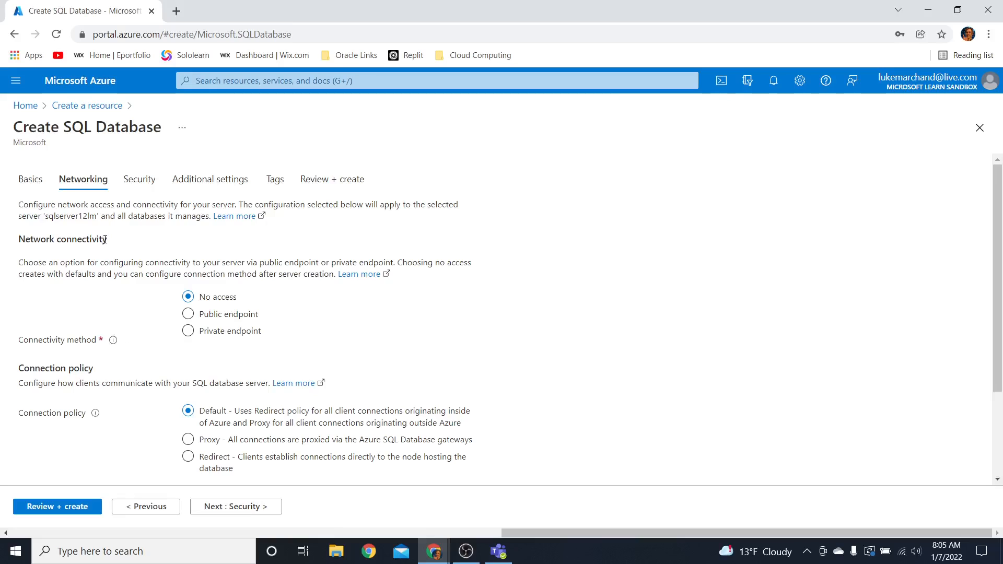
{"action": "left_click", "coordinate": [210, 317]}
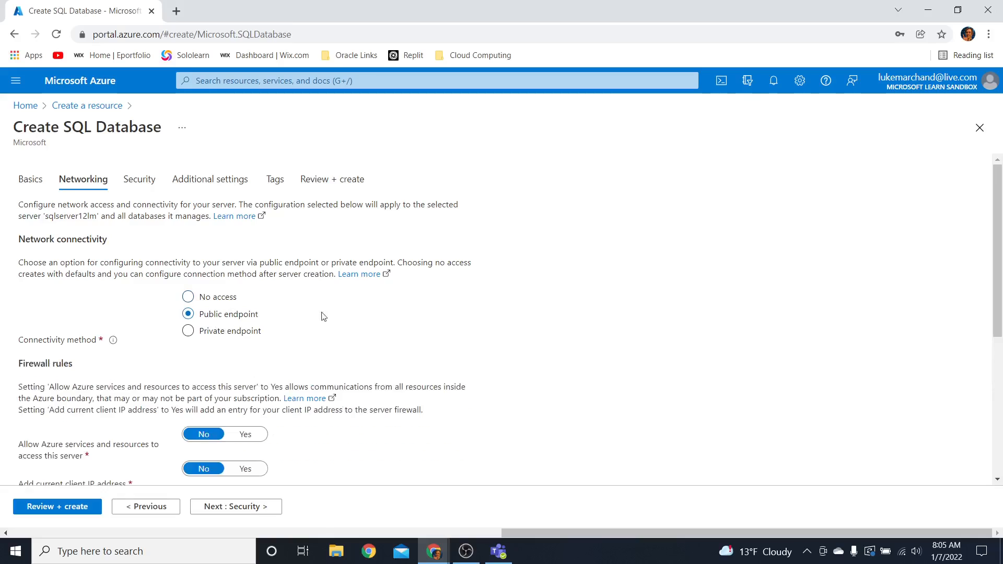
{"action": "scroll", "coordinate": [391, 316], "scroll_direction": "down", "scroll_amount": 3}
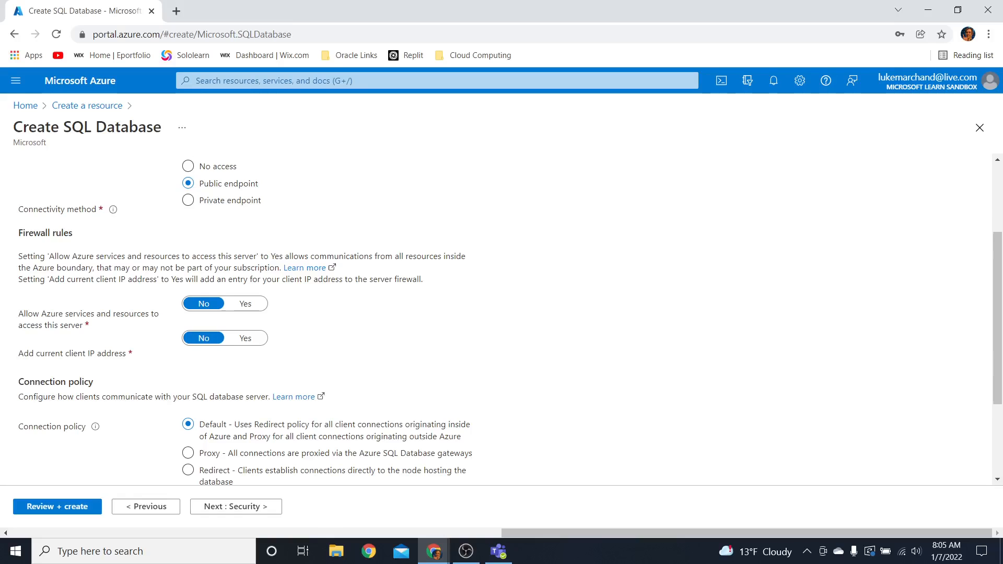
{"action": "scroll", "coordinate": [488, 302], "scroll_direction": "down", "scroll_amount": 3}
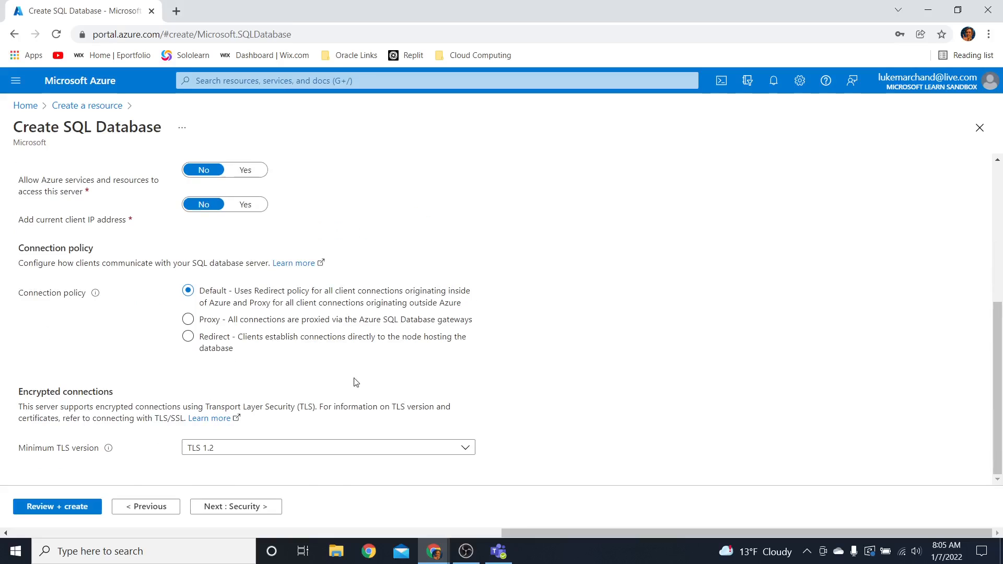
Opt out of the Microsoft Defender for SQL trial in the security settings by choosing Not now
{"action": "left_click", "coordinate": [214, 510]}
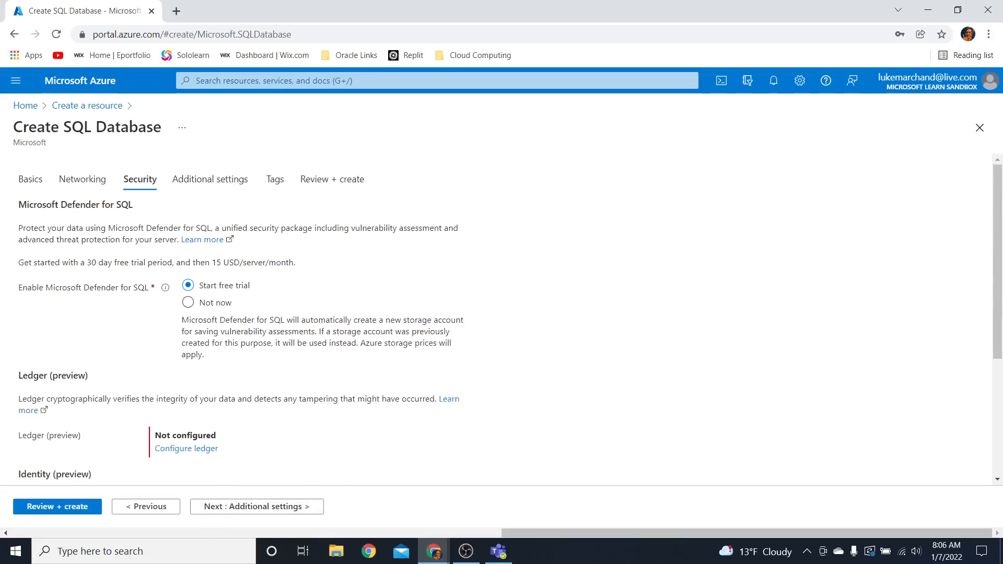
{"action": "left_click", "coordinate": [198, 303]}
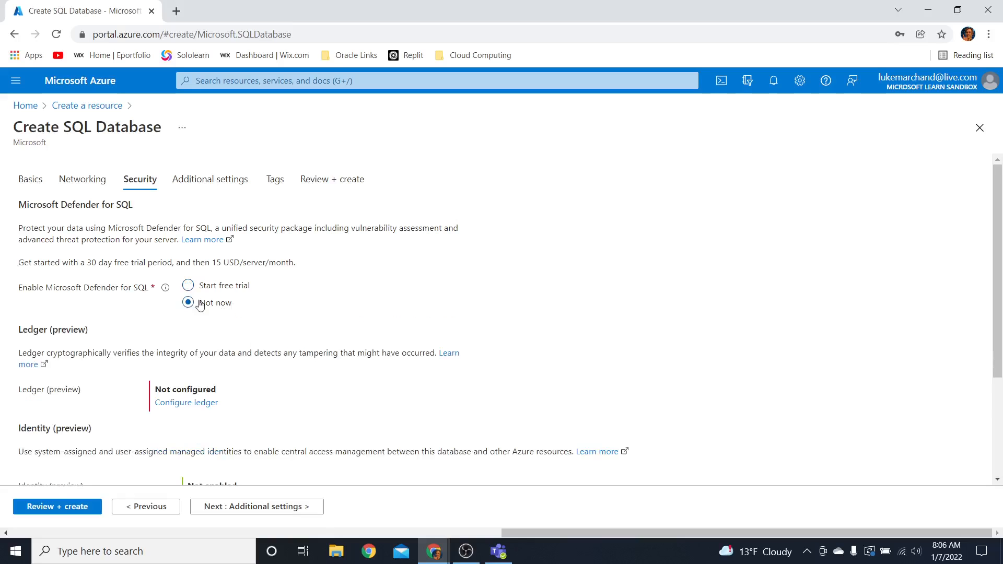
{"action": "scroll", "coordinate": [347, 291], "scroll_direction": "down", "scroll_amount": 3}
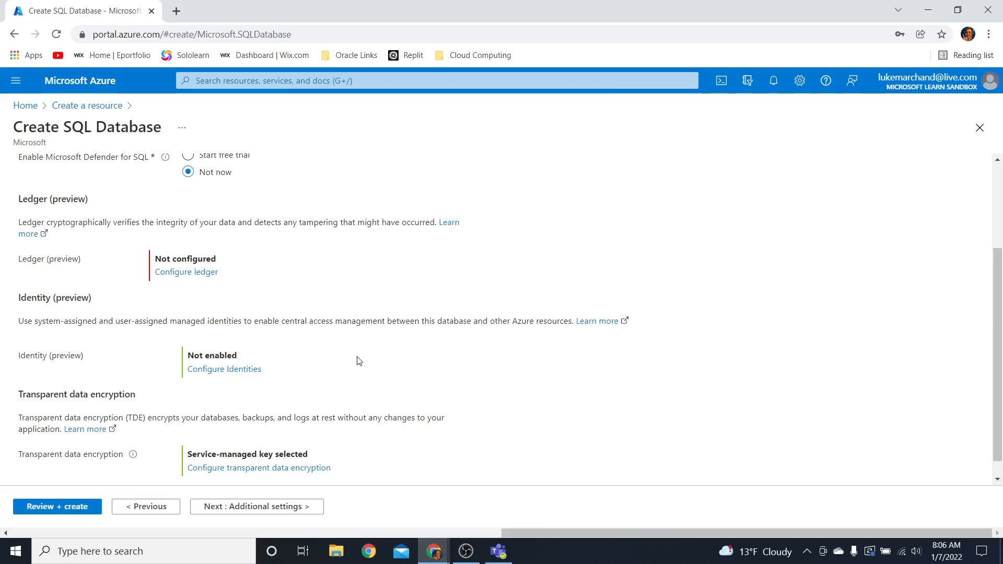
Choose Sample as the existing data source in the database's additional settings
{"action": "scroll", "coordinate": [368, 349], "scroll_direction": "down", "scroll_amount": 1}
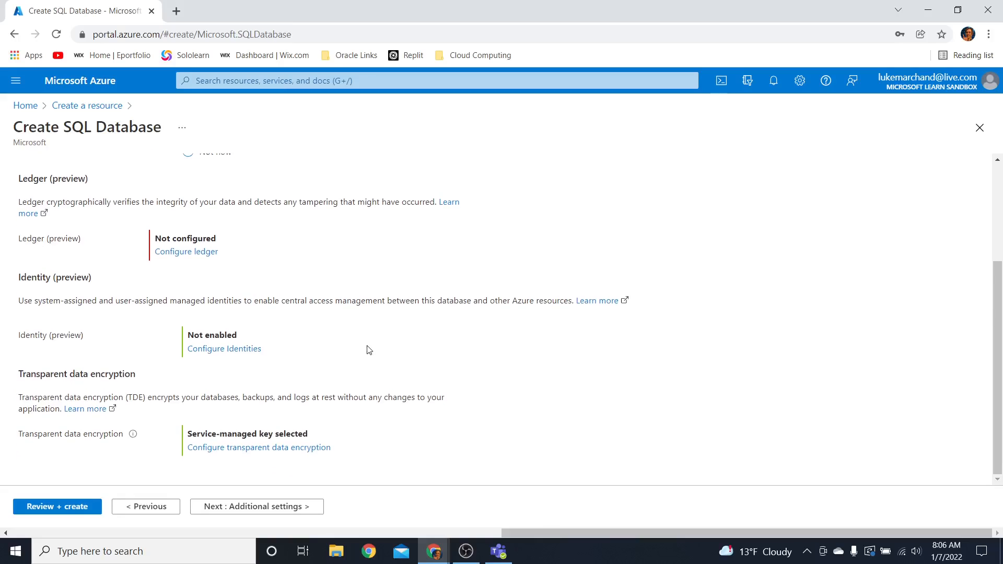
{"action": "left_click", "coordinate": [243, 510]}
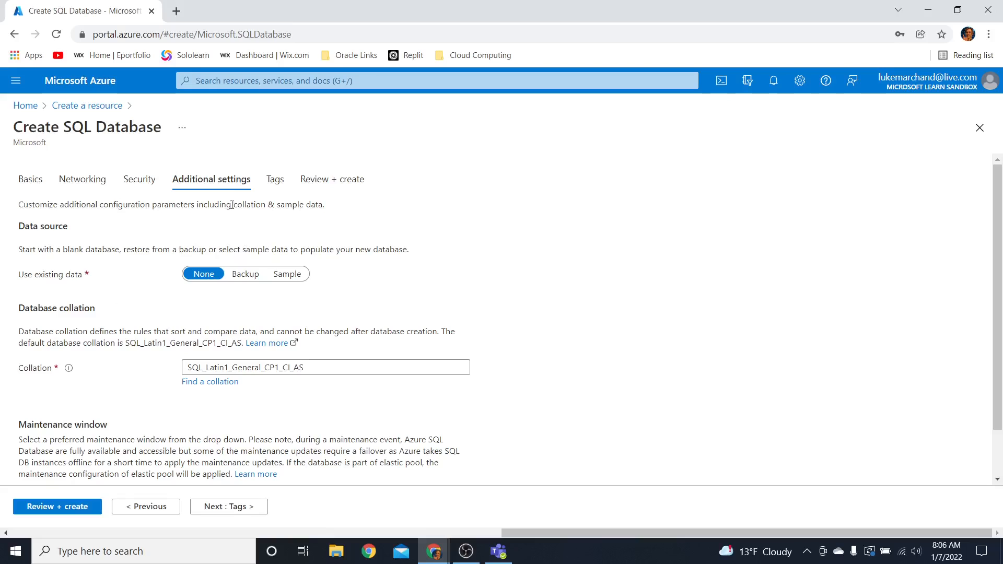
{"action": "left_click", "coordinate": [288, 277]}
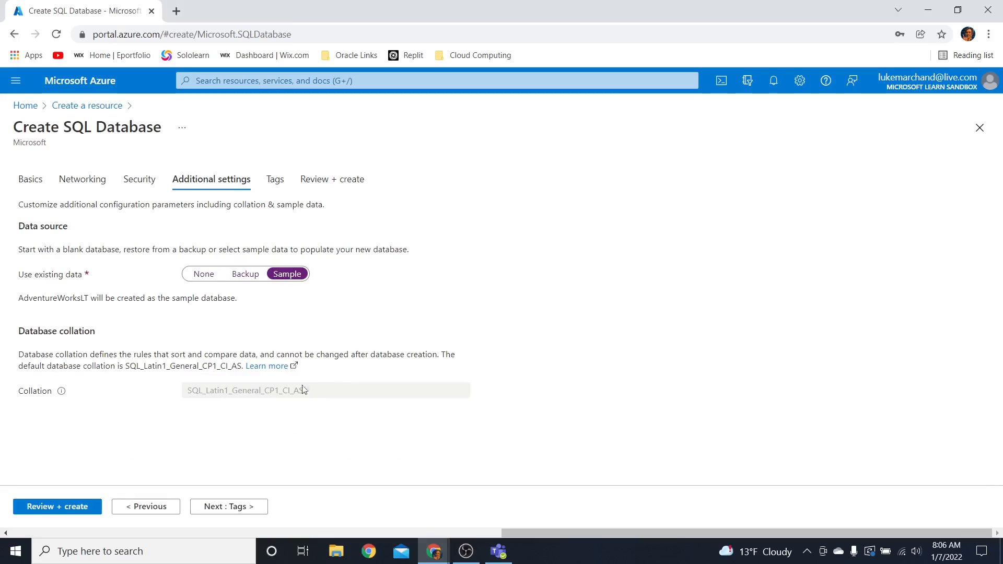
Review the SQL database configuration summary and create the database
{"action": "mouse_move", "coordinate": [63, 393]}
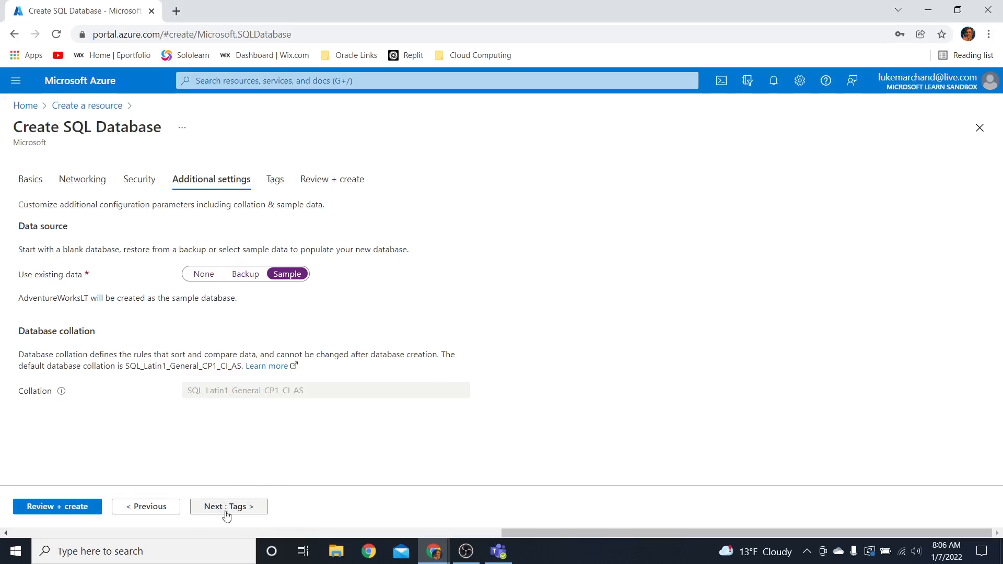
{"action": "left_click", "coordinate": [68, 512]}
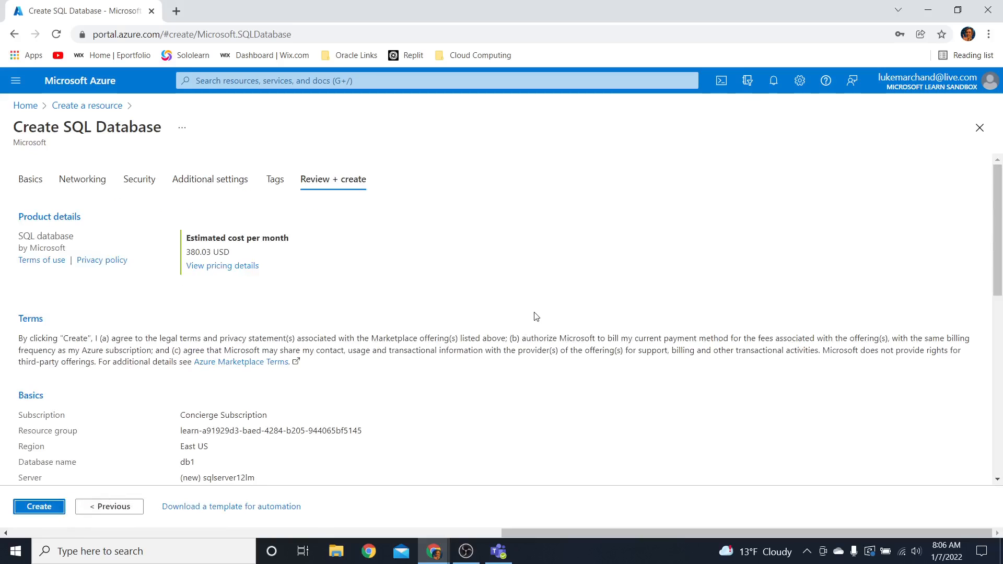
{"action": "scroll", "coordinate": [533, 314], "scroll_direction": "down", "scroll_amount": 2}
{"action": "scroll", "coordinate": [526, 313], "scroll_direction": "up", "scroll_amount": 2}
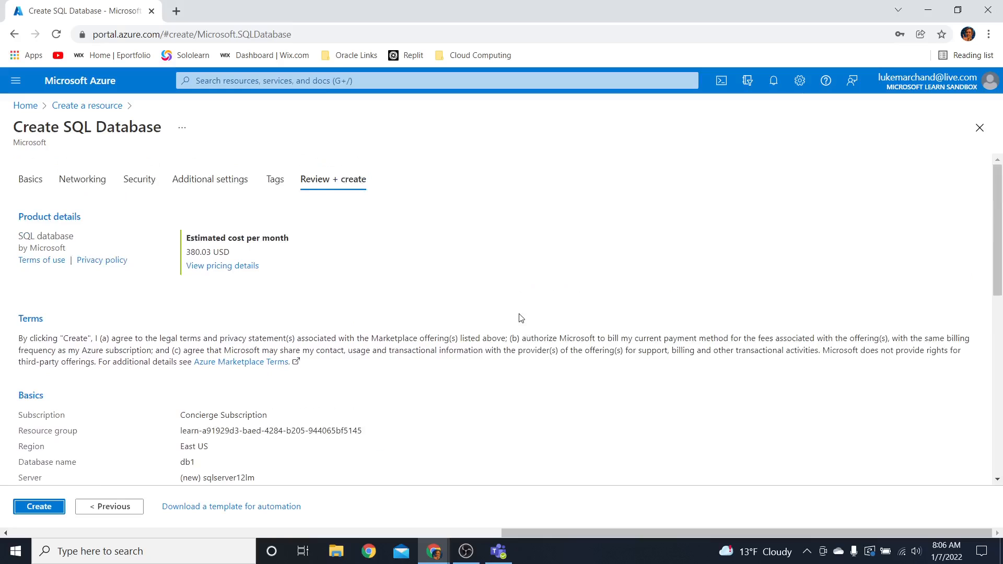
{"action": "scroll", "coordinate": [364, 276], "scroll_direction": "down", "scroll_amount": 5}
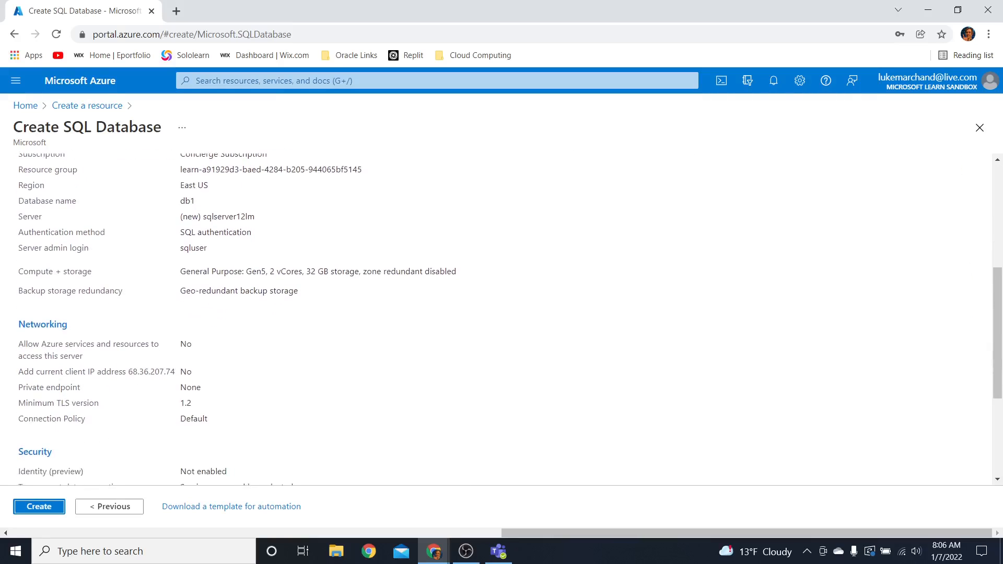
{"action": "left_click", "coordinate": [54, 509]}
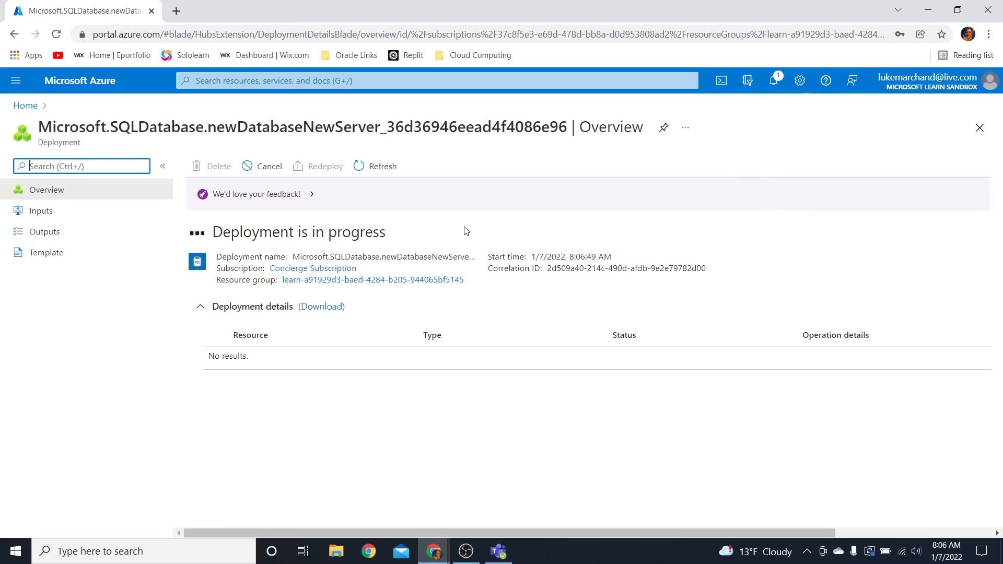
{"action": "left_click", "coordinate": [388, 235]}
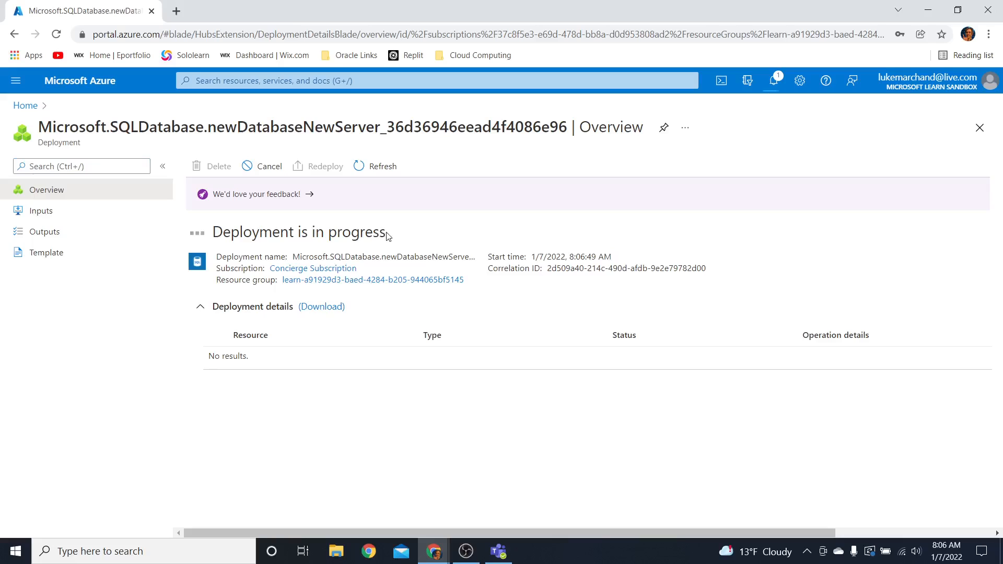
{"action": "left_click", "coordinate": [476, 549]}
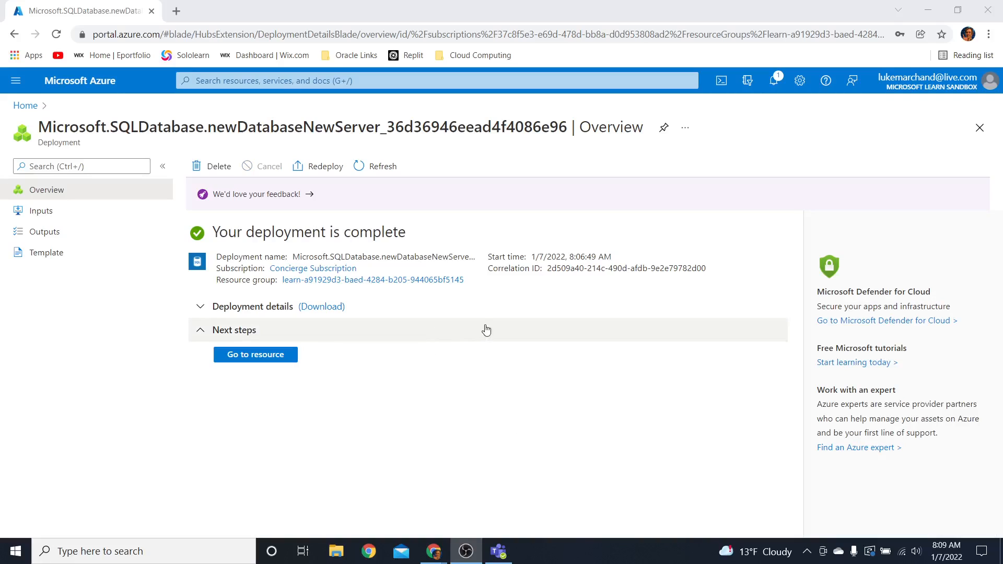
Open the deployed db1 resource and save its server firewall settings with Azure services and resources allowed to access the server
{"action": "left_click", "coordinate": [275, 360]}
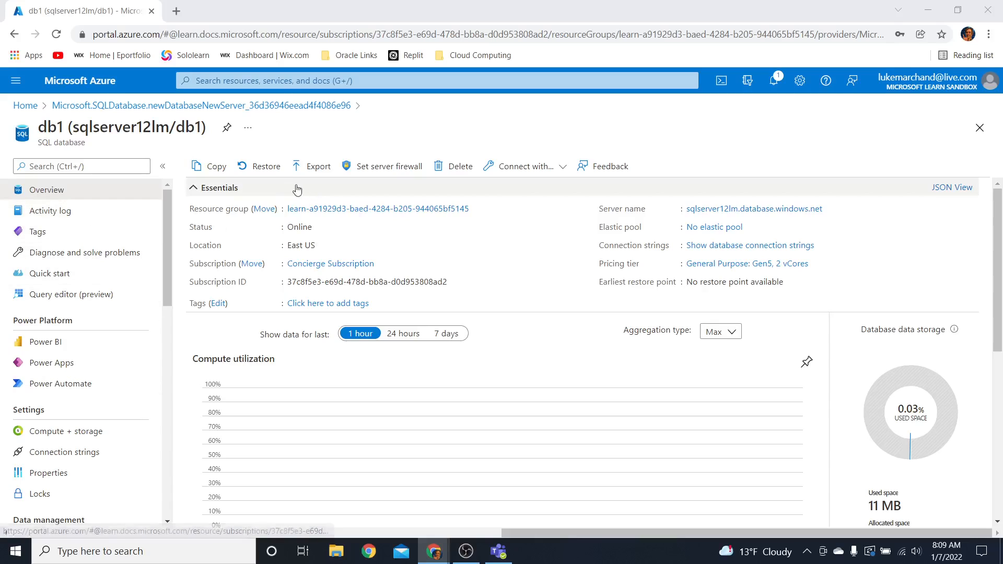
{"action": "left_click", "coordinate": [377, 173]}
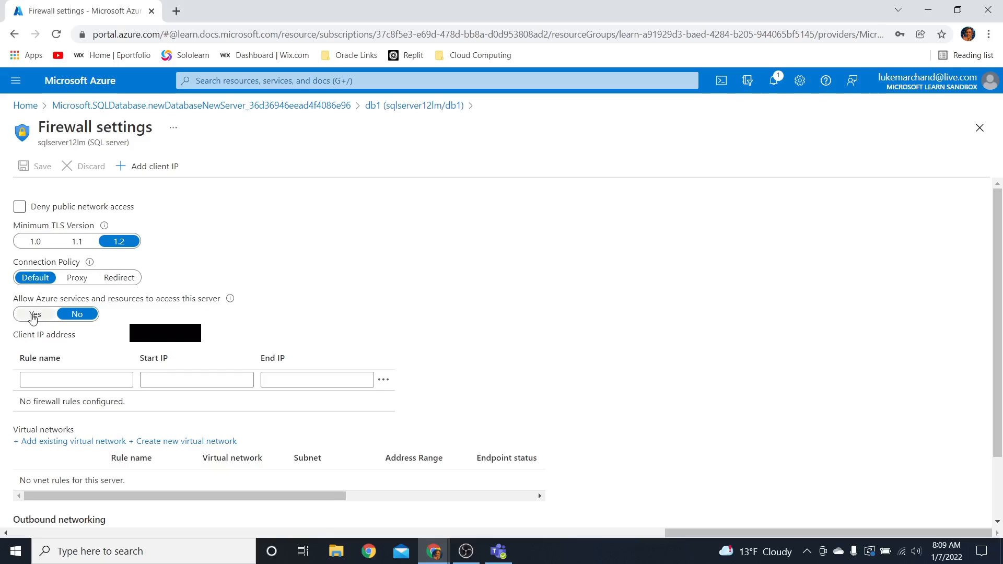
{"action": "left_click", "coordinate": [32, 315]}
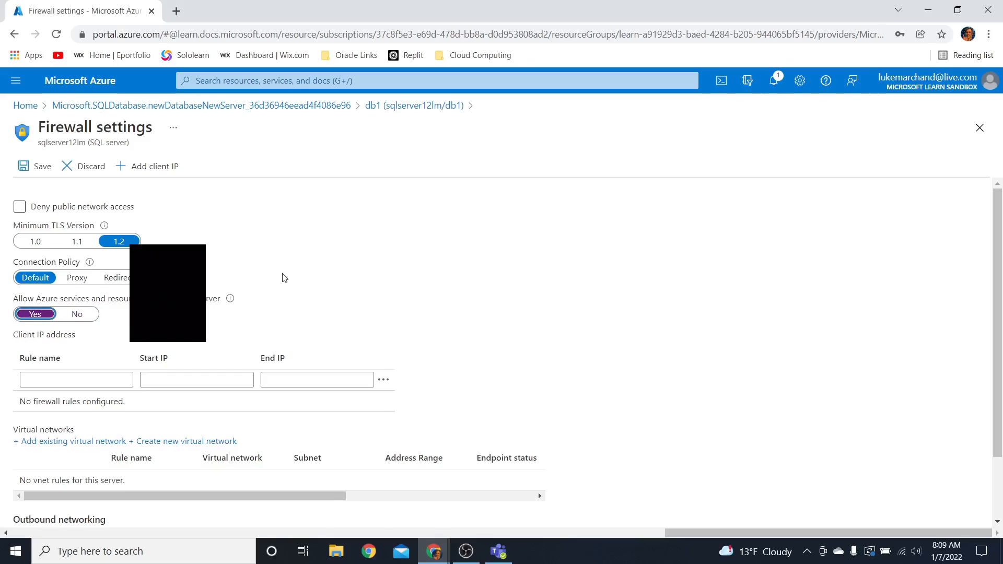
{"action": "scroll", "coordinate": [283, 278], "scroll_direction": "down", "scroll_amount": 2}
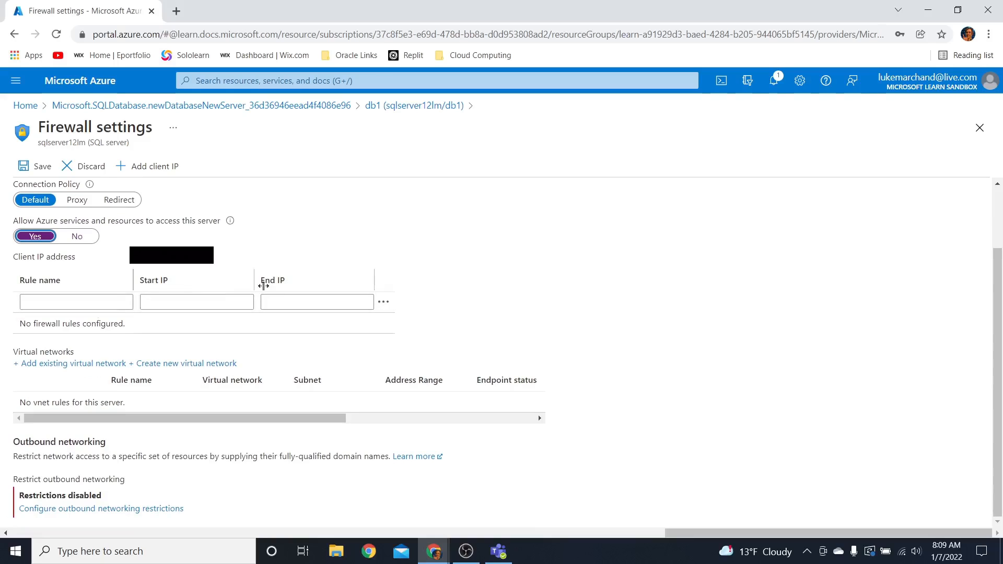
{"action": "left_click", "coordinate": [36, 166]}
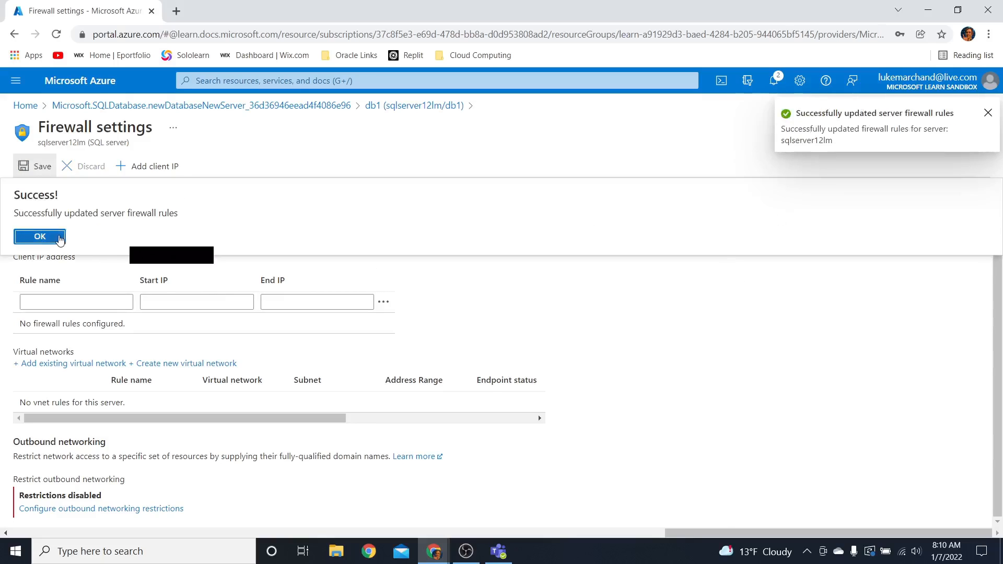
{"action": "left_click", "coordinate": [40, 237]}
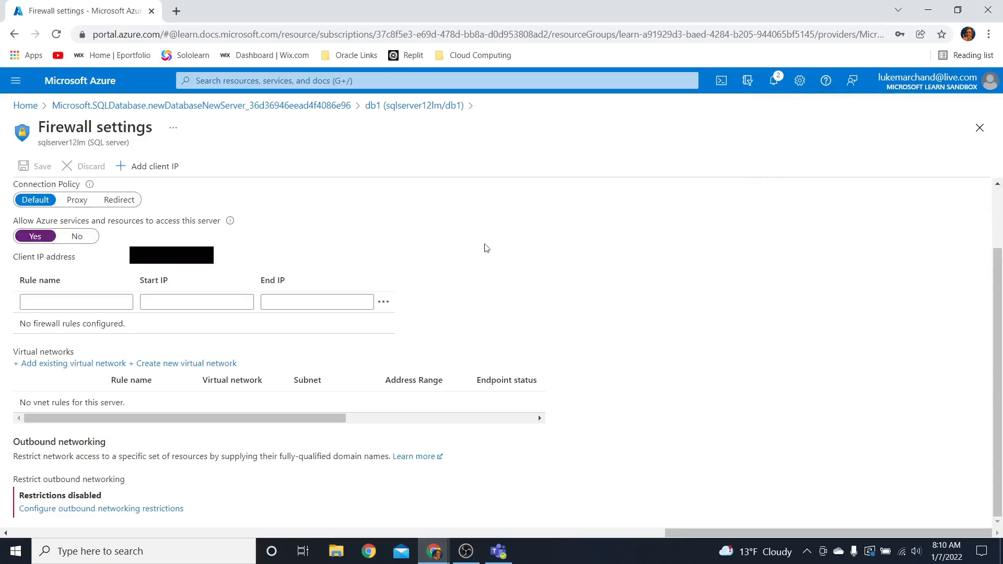
{"action": "left_click", "coordinate": [979, 128]}
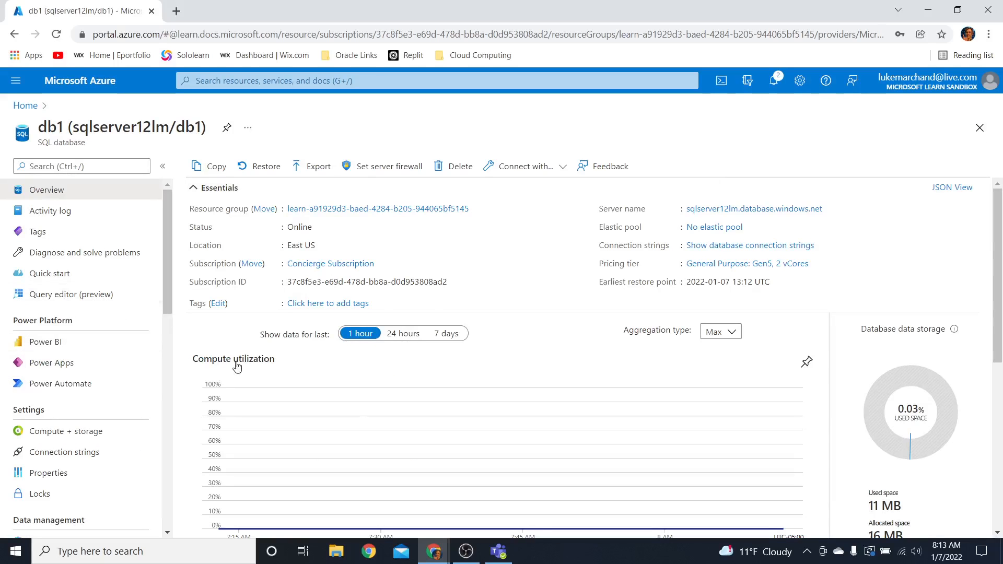
Try to sign in to db1's query editor as sqluser with the account password
{"action": "left_click", "coordinate": [94, 296]}
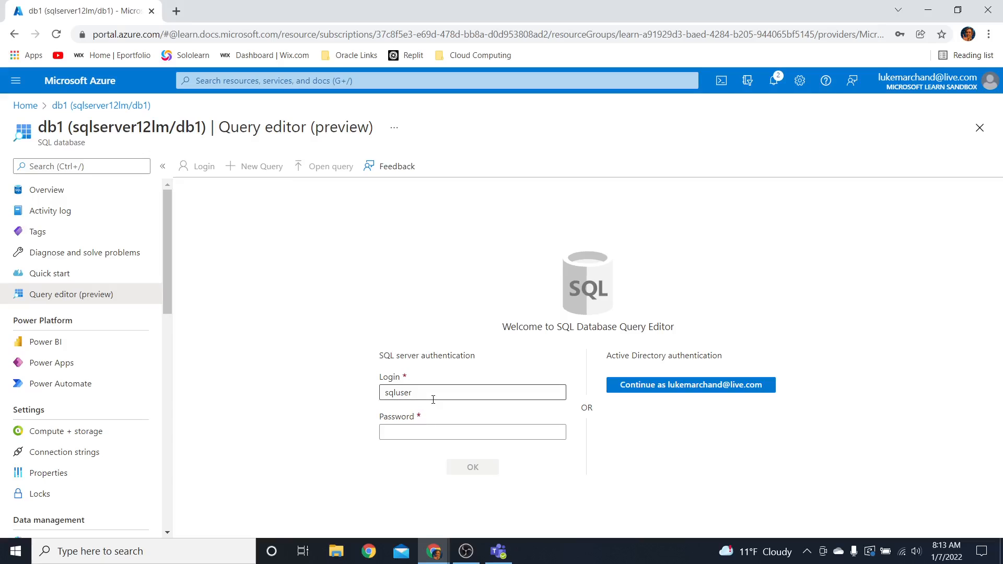
{"action": "left_click", "coordinate": [410, 436]}
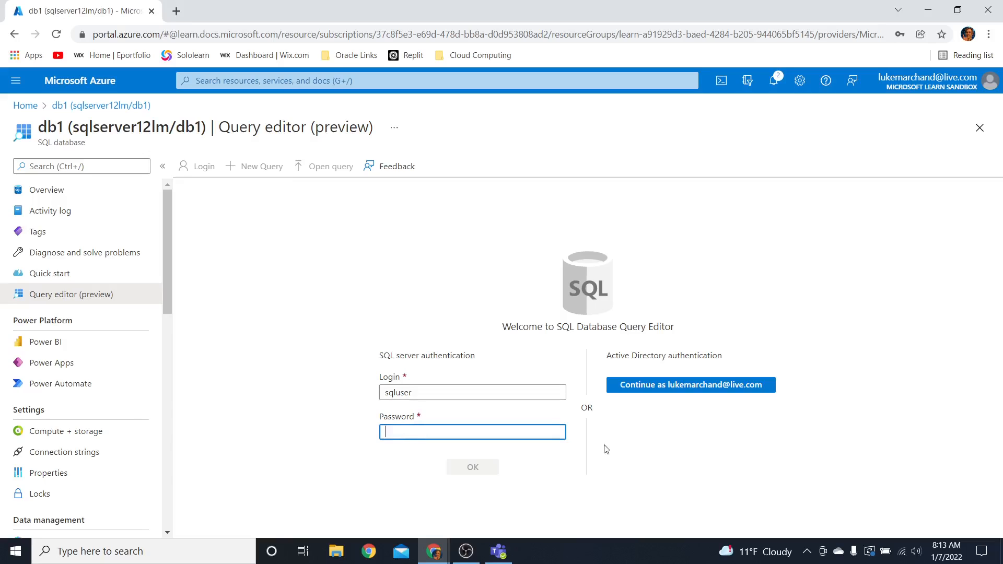
{"action": "type", "text": "P"}
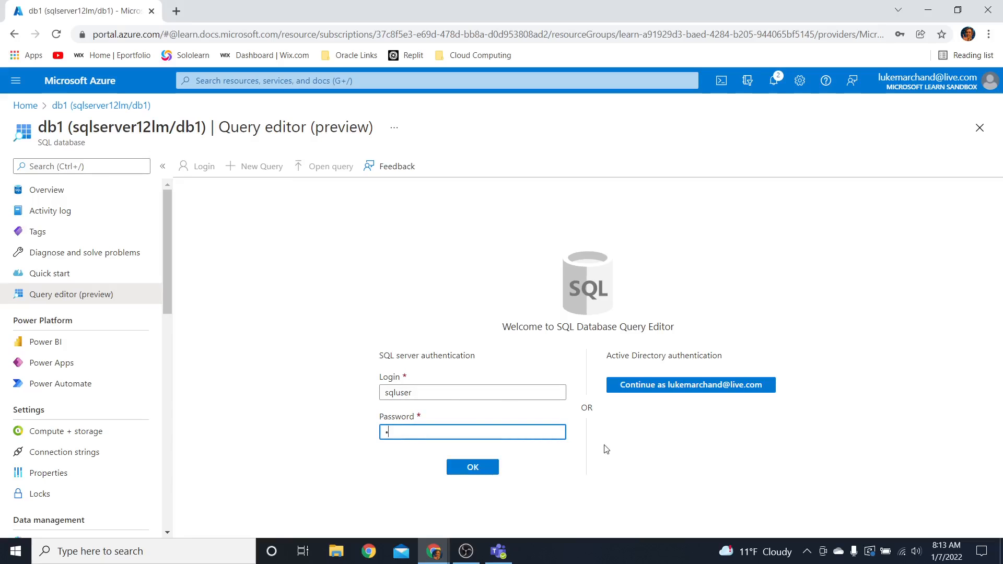
{"action": "type", "text": "a••d"}
{"action": "left_click", "coordinate": [483, 468]}
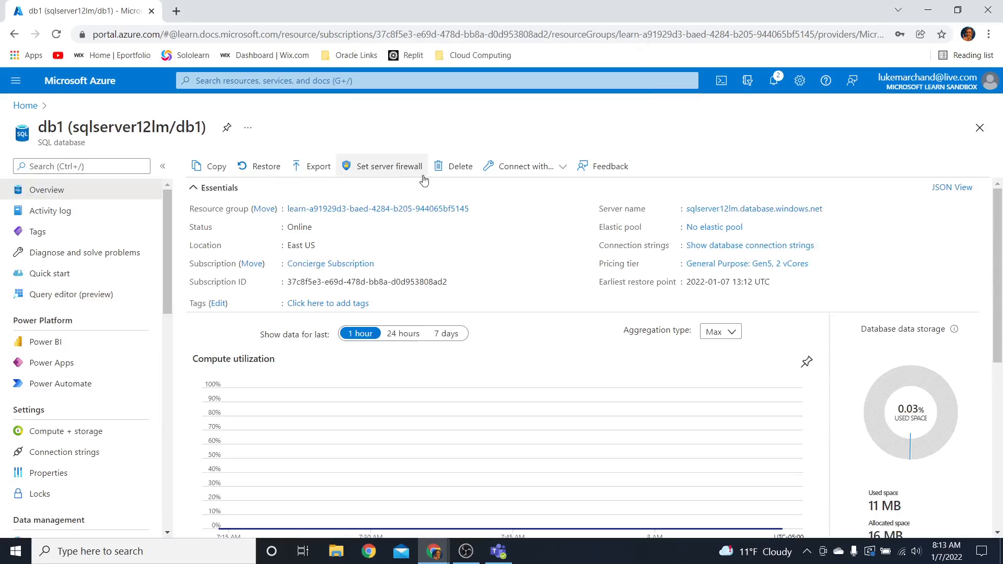
Add a server firewall rule named MyIP with the client IP address as start and end IP, and save it
{"action": "left_click", "coordinate": [394, 167]}
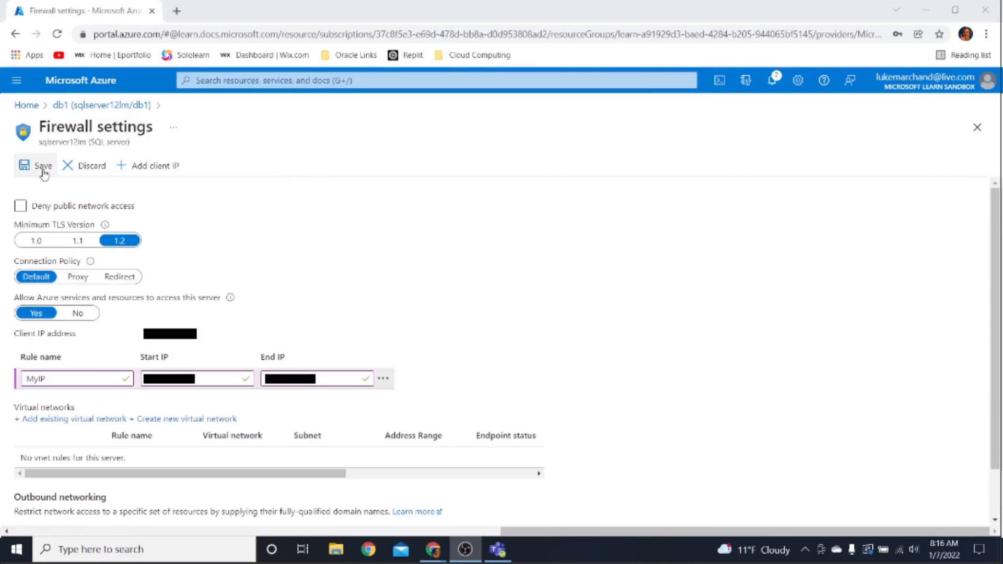
{"action": "left_click", "coordinate": [43, 167]}
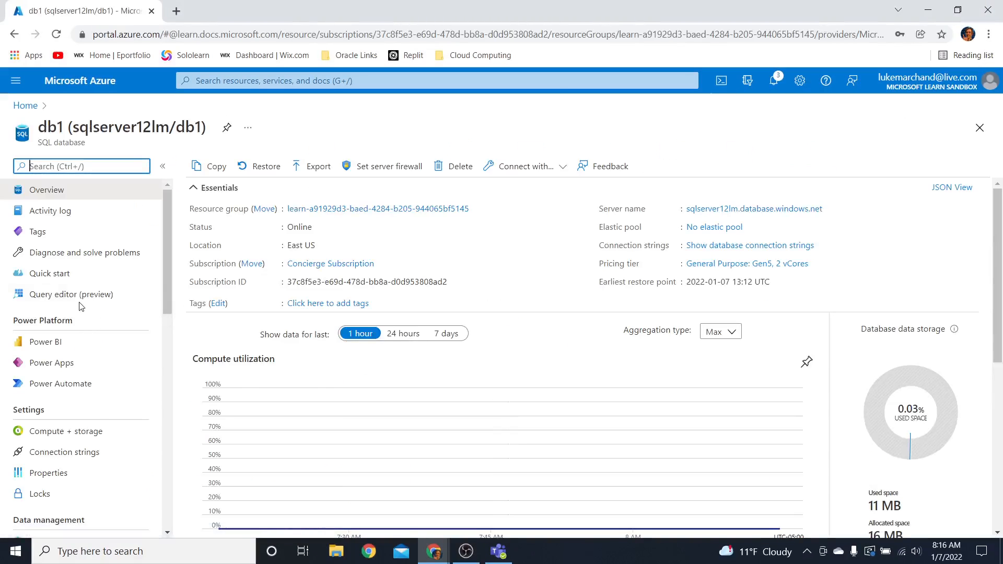
Open db1's query editor again and submit the SQL server authentication login for sqluser with the account password
{"action": "left_click", "coordinate": [81, 298]}
{"action": "left_click", "coordinate": [81, 295]}
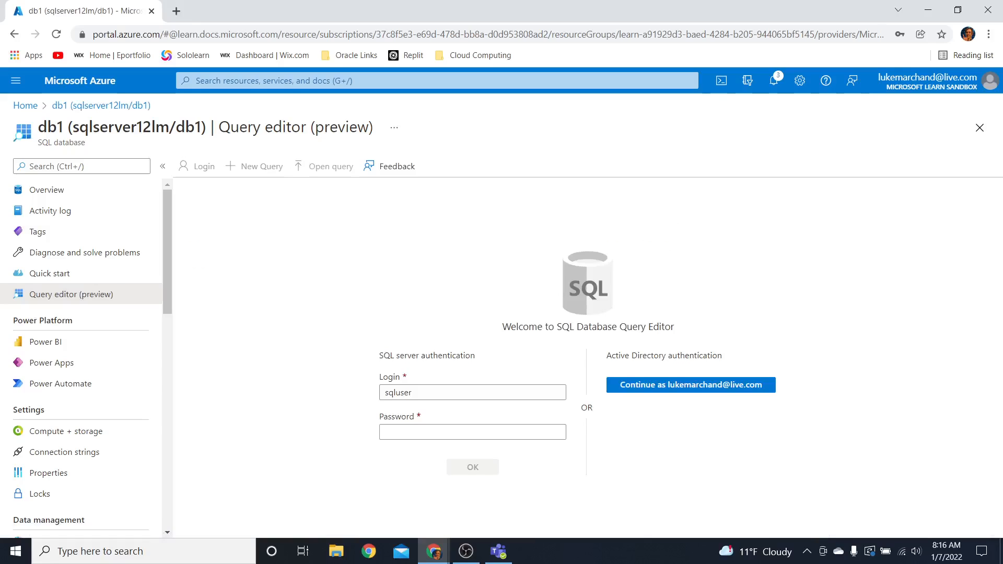
{"action": "left_click", "coordinate": [421, 429]}
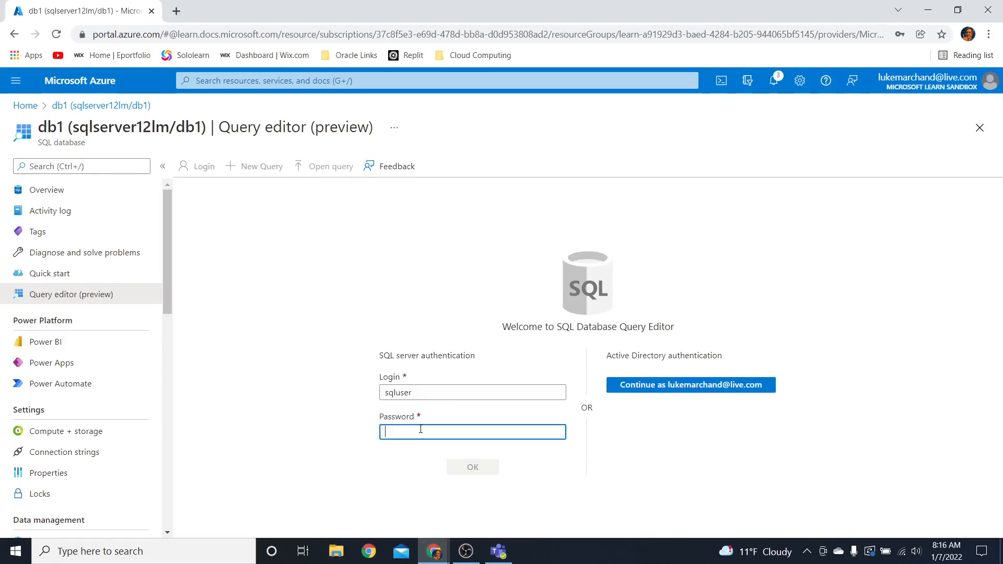
{"action": "type", "text": "P"}
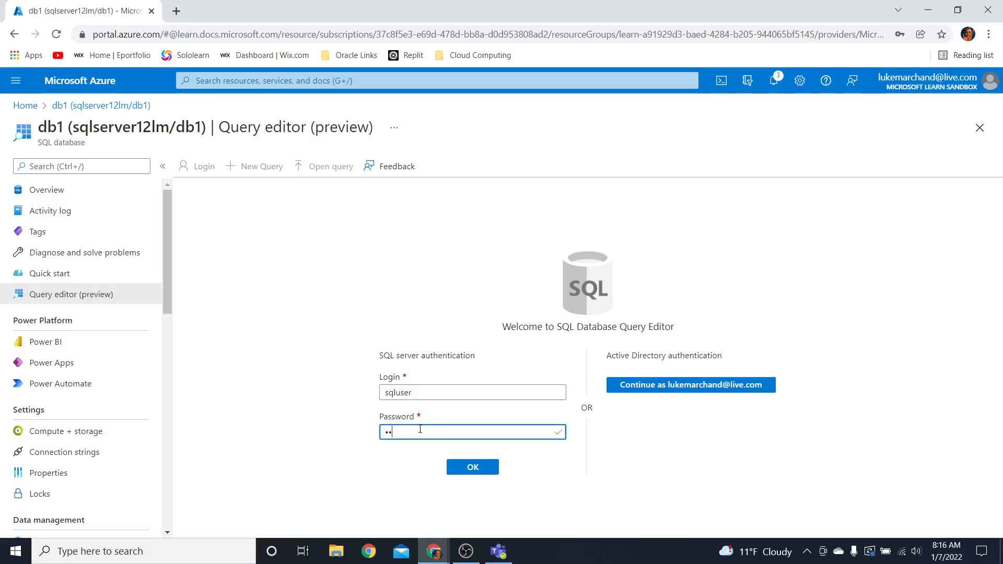
{"action": "type", "text": "assword"}
{"action": "left_click", "coordinate": [482, 468]}
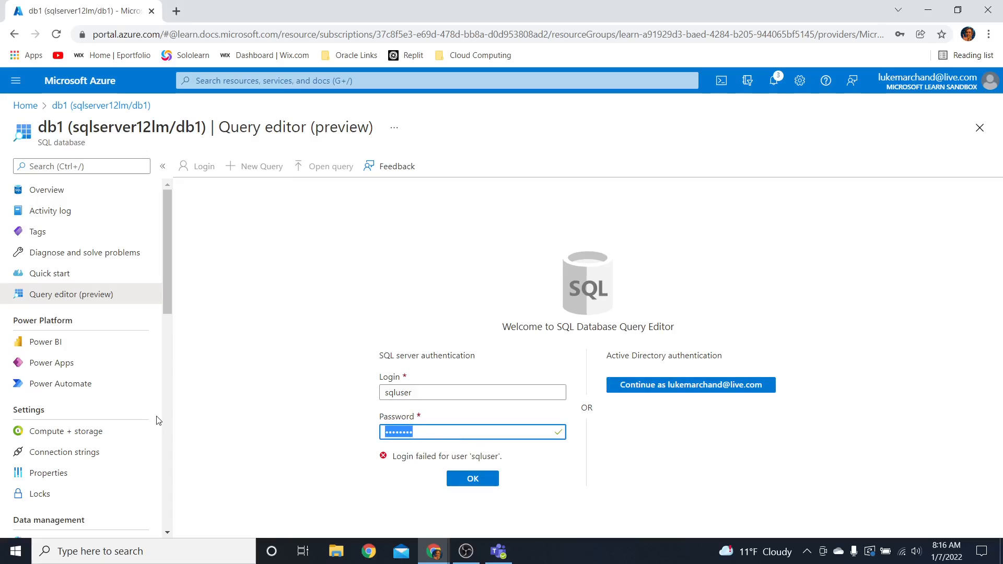
Re-enter and correct the password for sqluser and sign in to the query editor
{"action": "type", "text": "P•••••••"}
{"action": "left_click", "coordinate": [450, 478]}
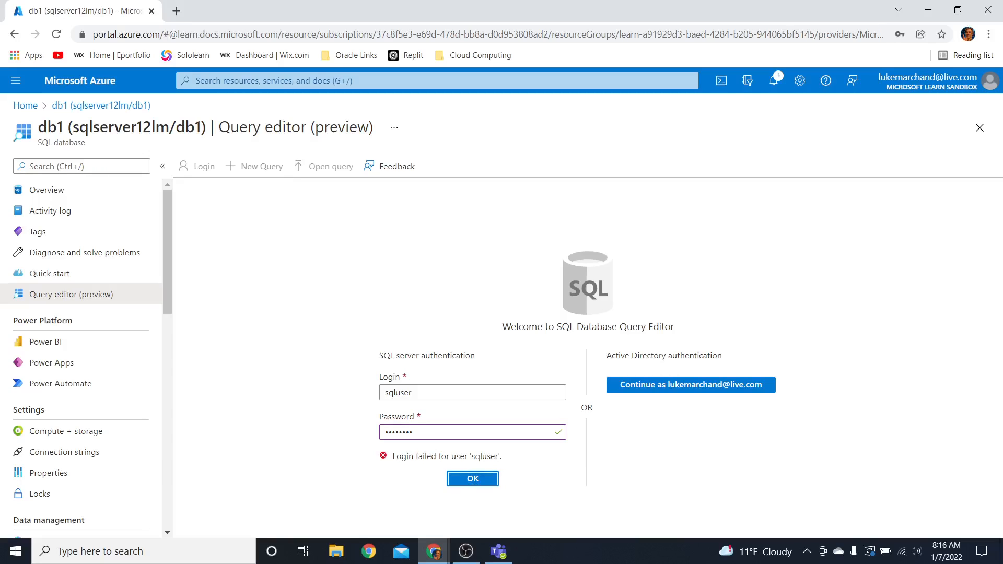
{"action": "left_click", "coordinate": [422, 438]}
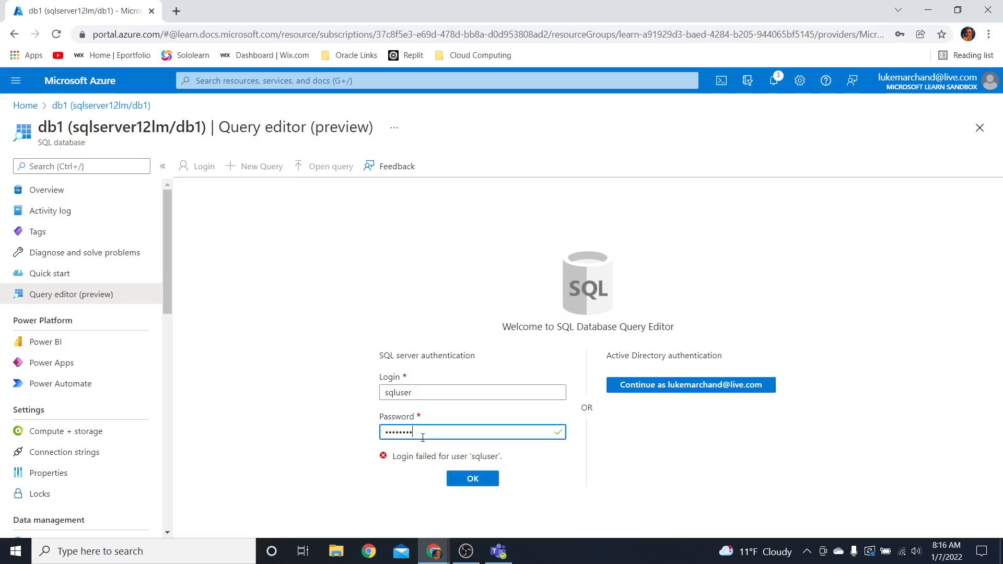
{"action": "type", "text": "12"}
{"action": "left_click", "coordinate": [460, 481]}
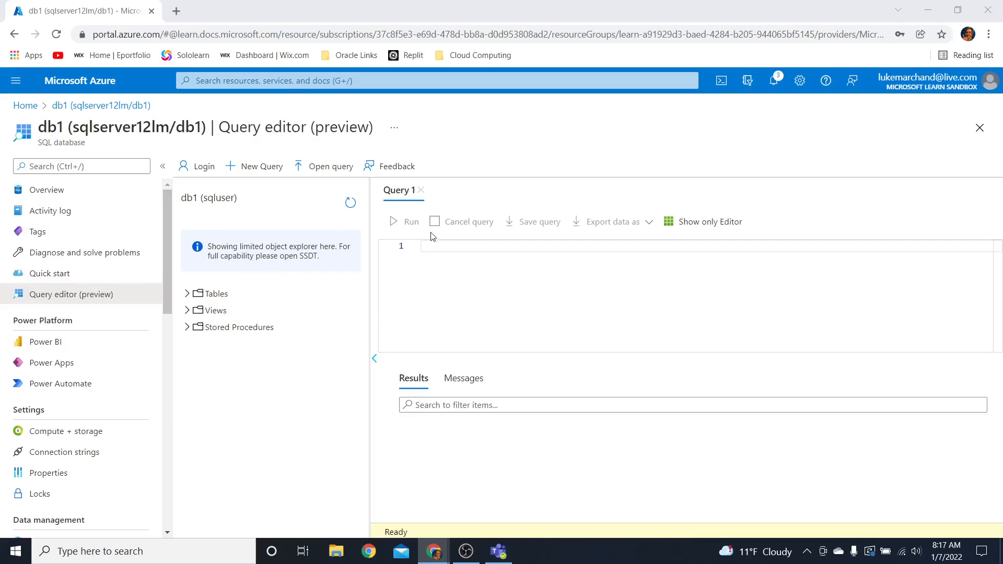
Enter and run a query selecting the top 20 category and product names from SalesLT.ProductCategory joined to SalesLT.Product on productcategoryid
{"action": "left_click", "coordinate": [436, 251]}
{"action": "type", "text": "SELECT TOP 20 pc.Name as CategoryName, p.name as ProductName FROM SalesLT.ProductCategory pc JOIN SalesLT.Product p ON pc.productcategoryid = p.productcategoryid;"}
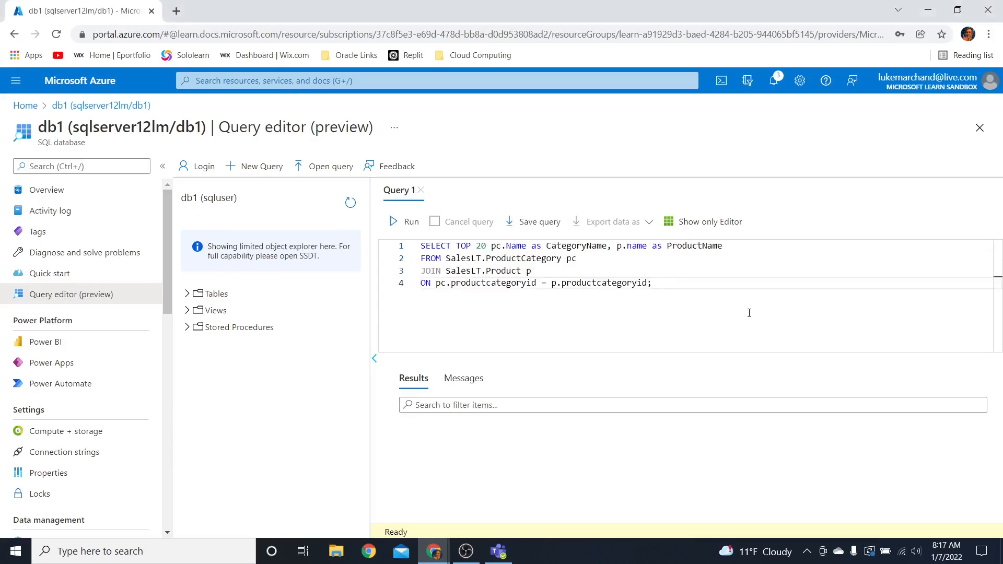
{"action": "left_click", "coordinate": [405, 223]}
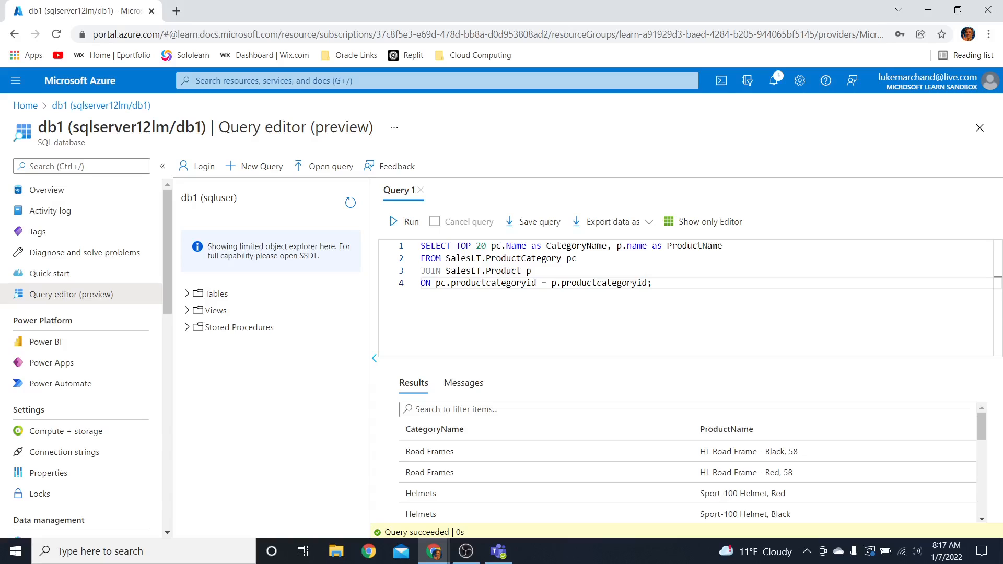
Examine the category and product names returned by the query
{"action": "scroll", "coordinate": [593, 480], "scroll_direction": "down", "scroll_amount": 5}
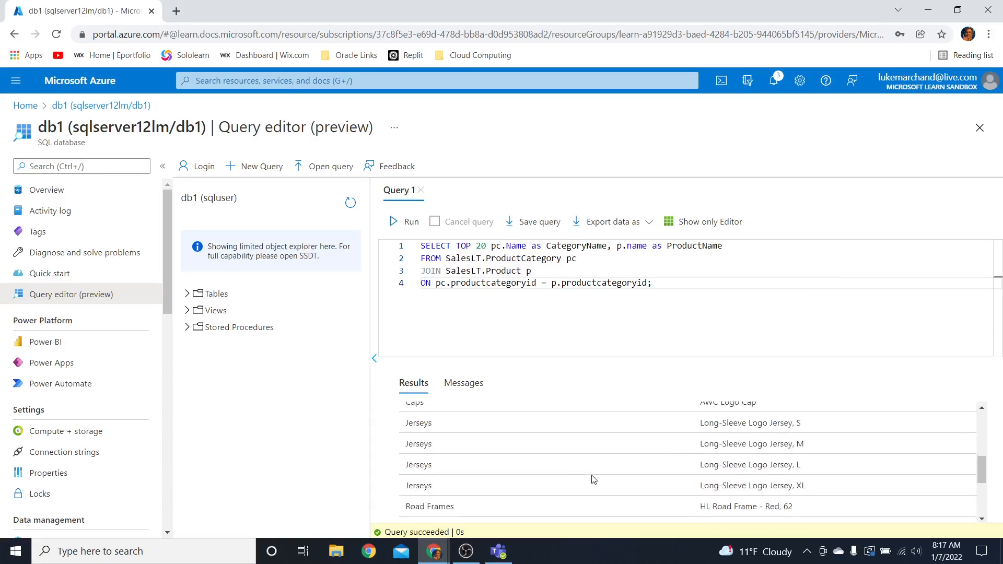
{"action": "scroll", "coordinate": [590, 481], "scroll_direction": "down", "scroll_amount": 3}
{"action": "scroll", "coordinate": [579, 478], "scroll_direction": "up", "scroll_amount": 8}
{"action": "scroll", "coordinate": [580, 478], "scroll_direction": "down", "scroll_amount": 8}
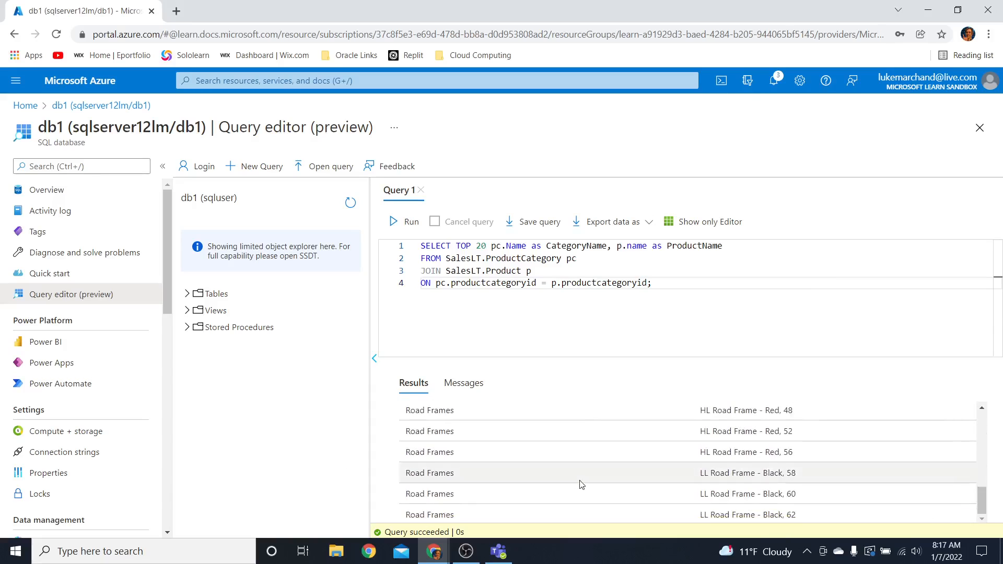
{"action": "scroll", "coordinate": [582, 484], "scroll_direction": "up", "scroll_amount": 8}
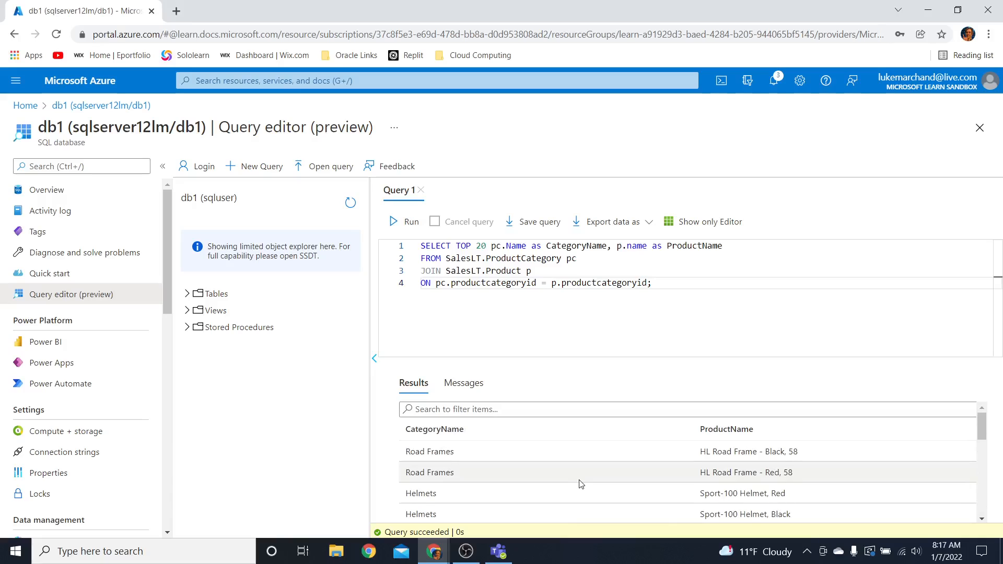
{"action": "scroll", "coordinate": [564, 467], "scroll_direction": "down", "scroll_amount": 8}
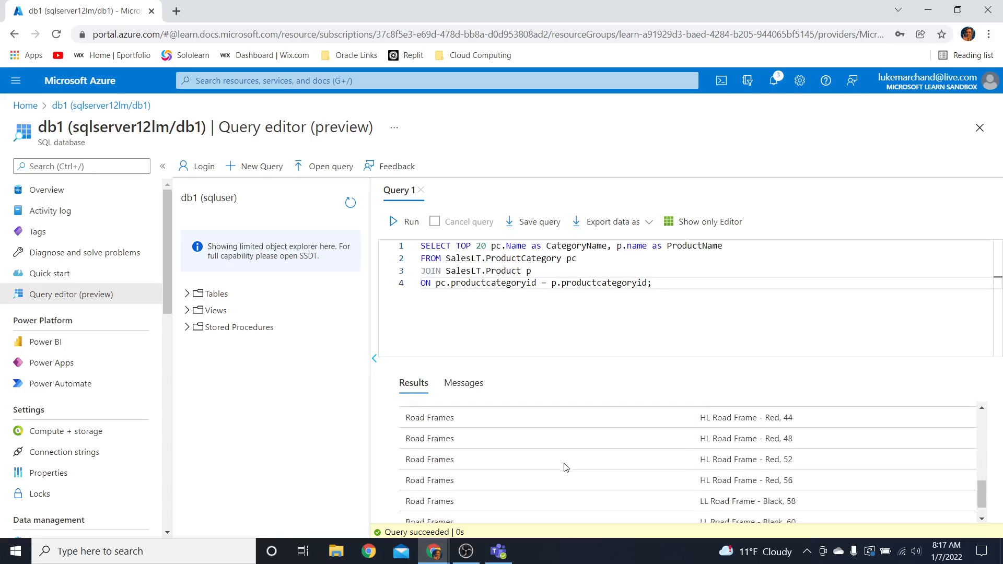
{"action": "scroll", "coordinate": [578, 465], "scroll_direction": "up", "scroll_amount": 8}
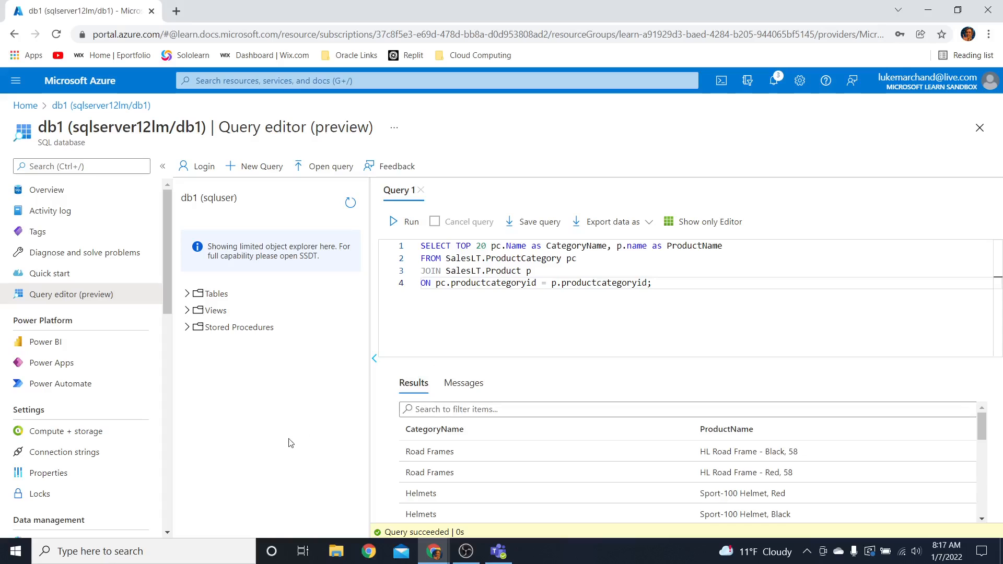
{"action": "scroll", "coordinate": [502, 459], "scroll_direction": "down", "scroll_amount": 5}
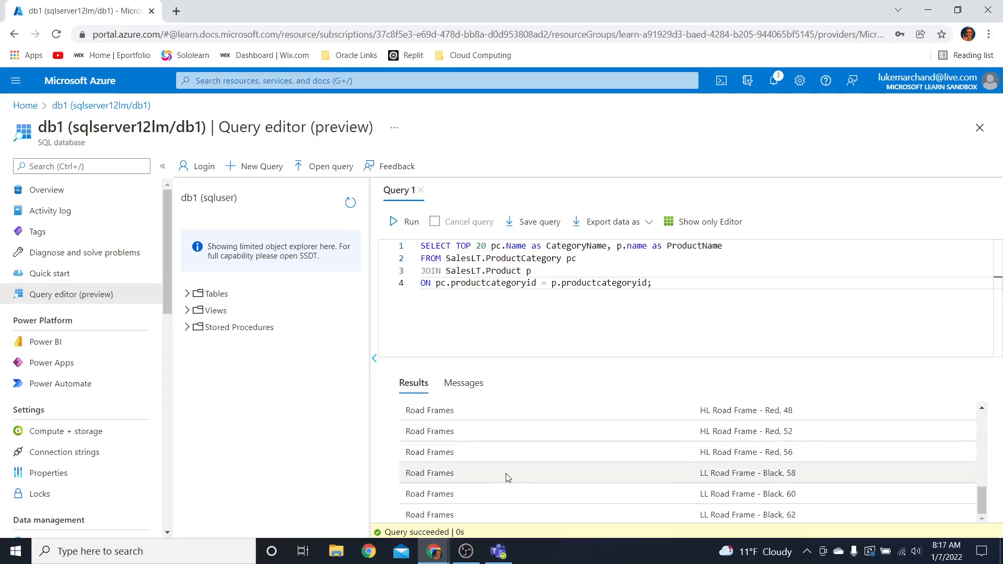
{"action": "left_click", "coordinate": [466, 554]}
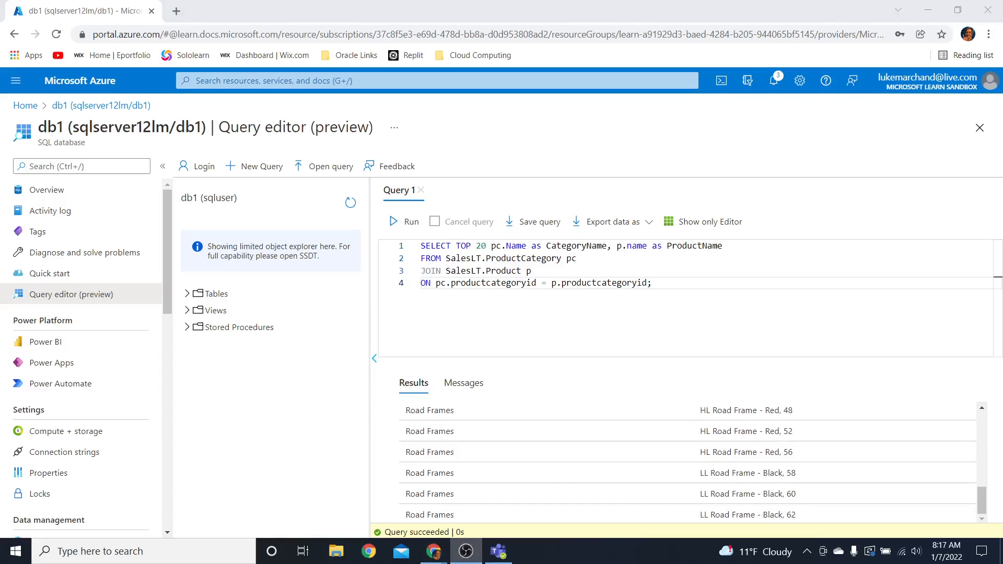